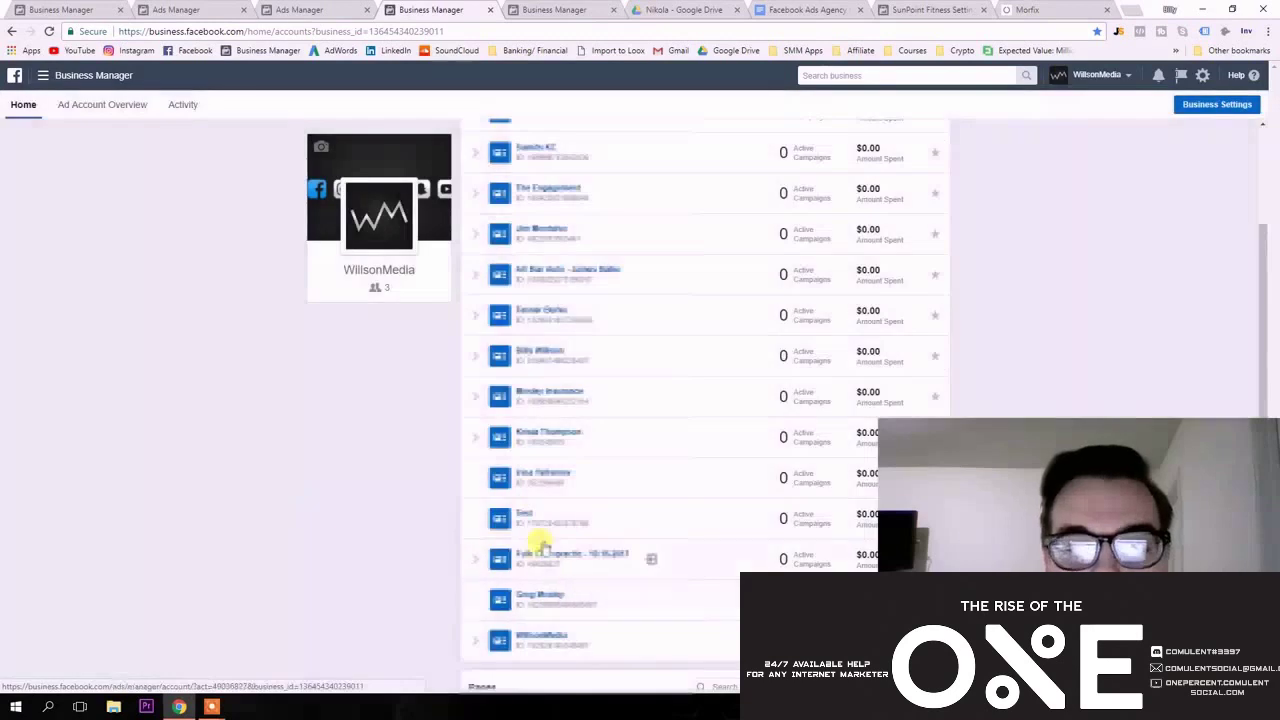
# Open the account owner's ad account from the business account list and look through the other ad accounts available for switching.
pyautogui.click(582, 352)
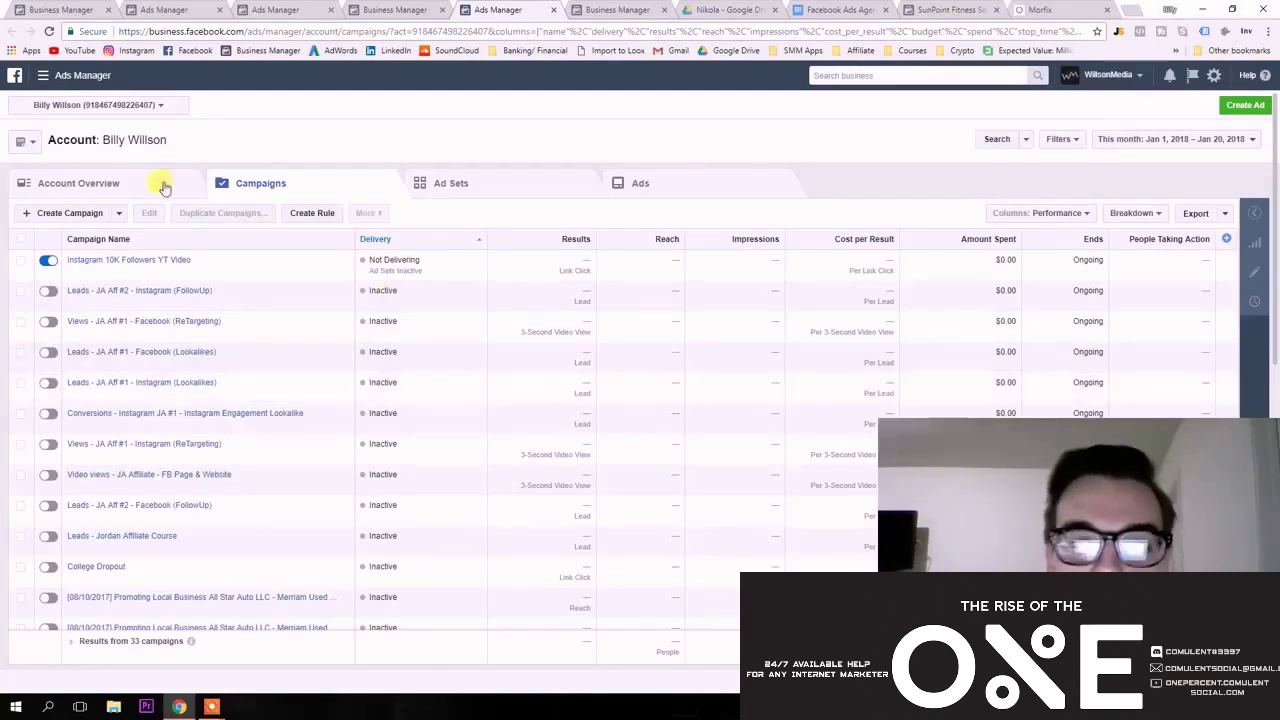
pyautogui.click(126, 104)
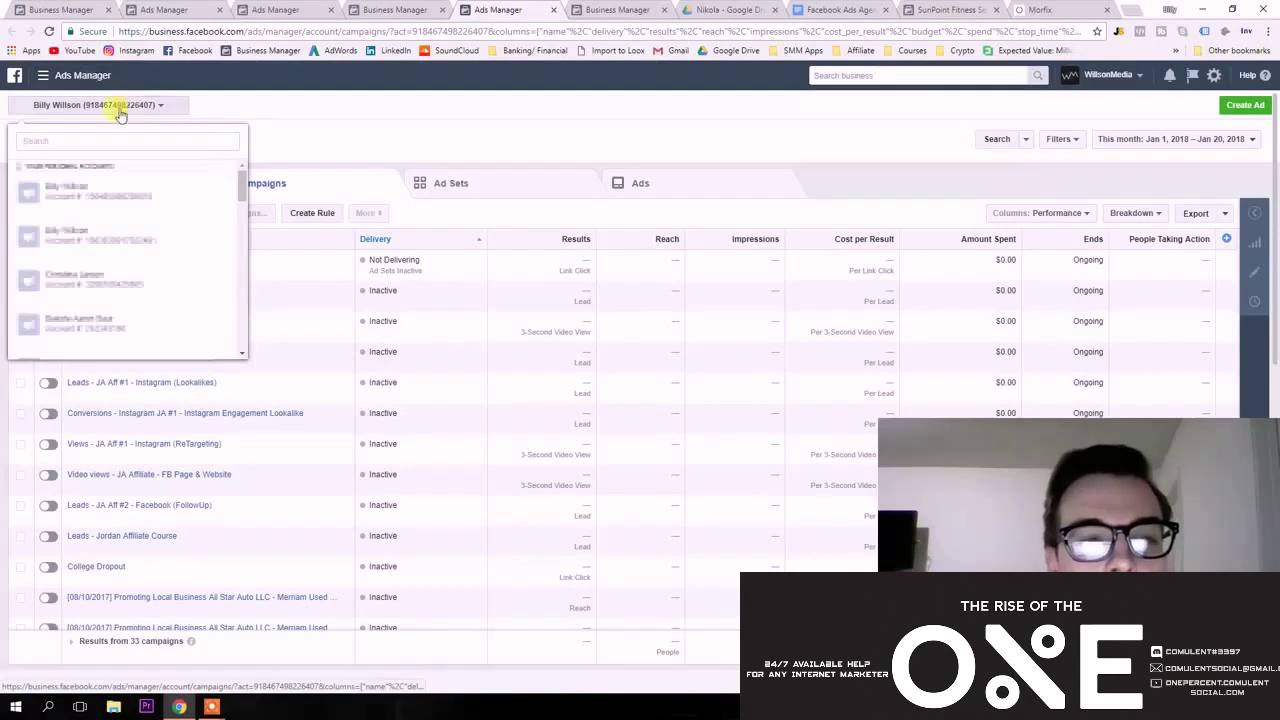
pyautogui.scroll(-5, 120, 215)
pyautogui.scroll(5, 97, 206)
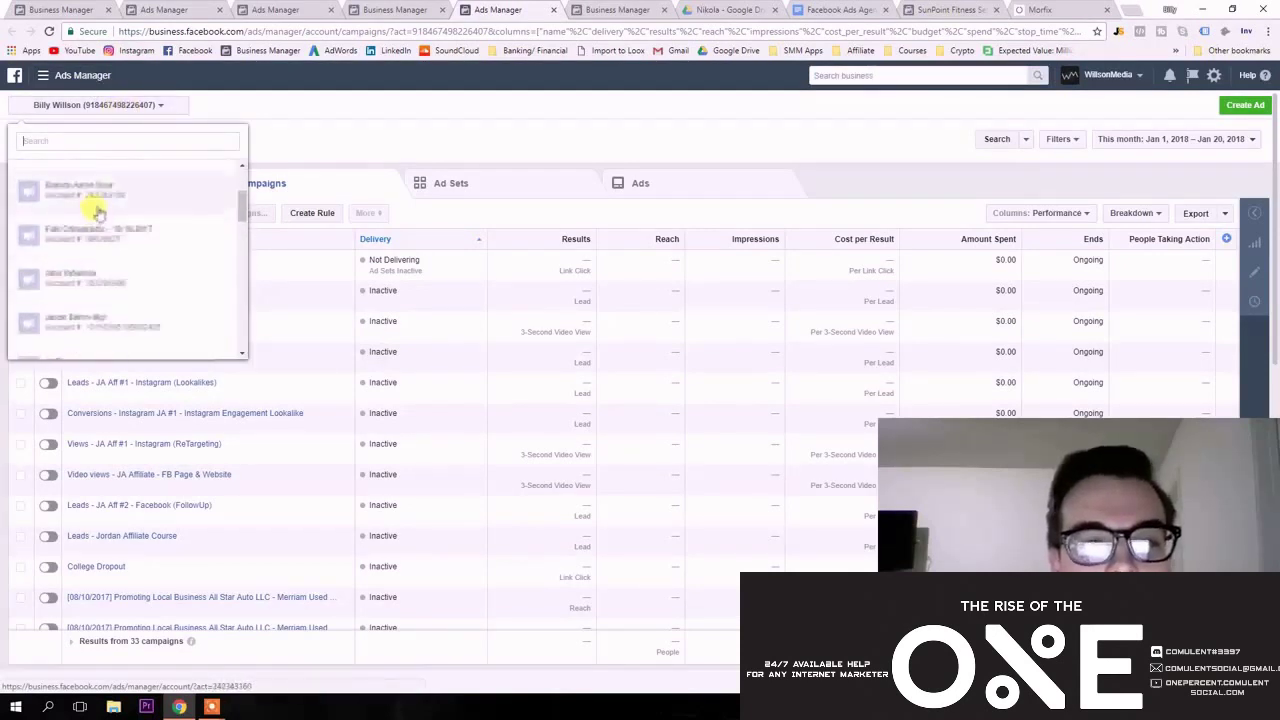
pyautogui.click(137, 105)
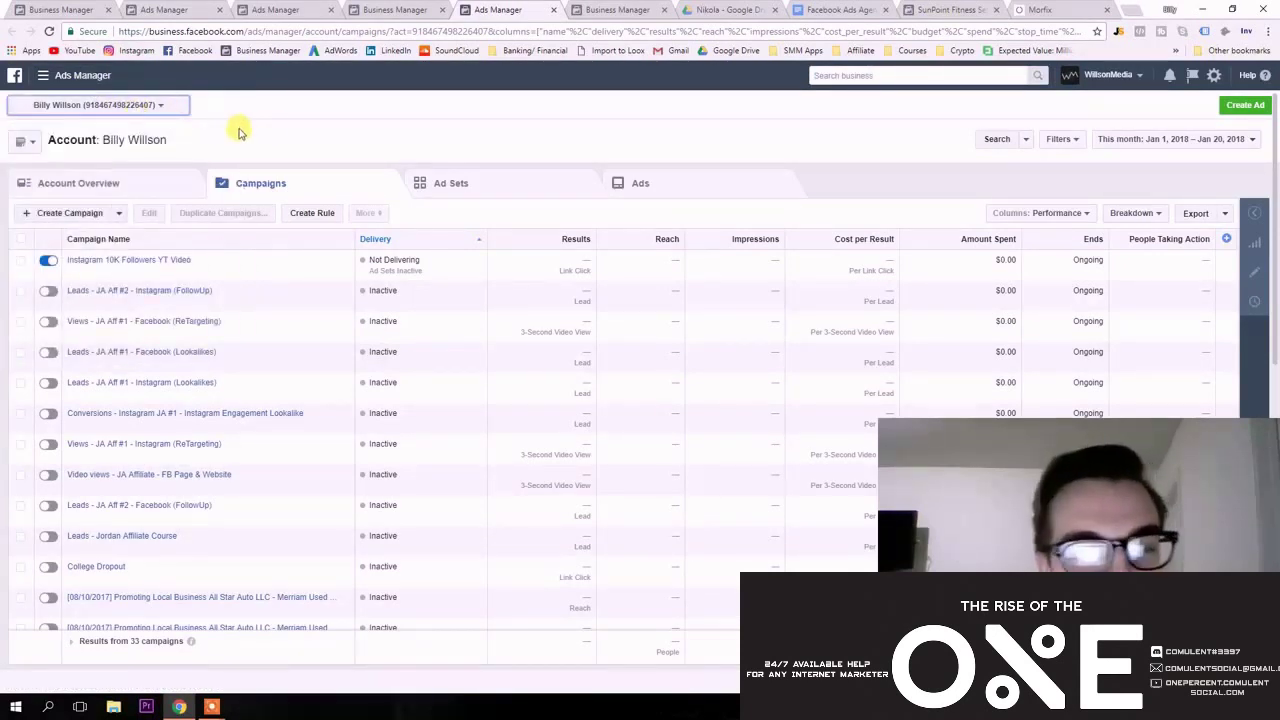
pyautogui.click(162, 106)
pyautogui.click(162, 106)
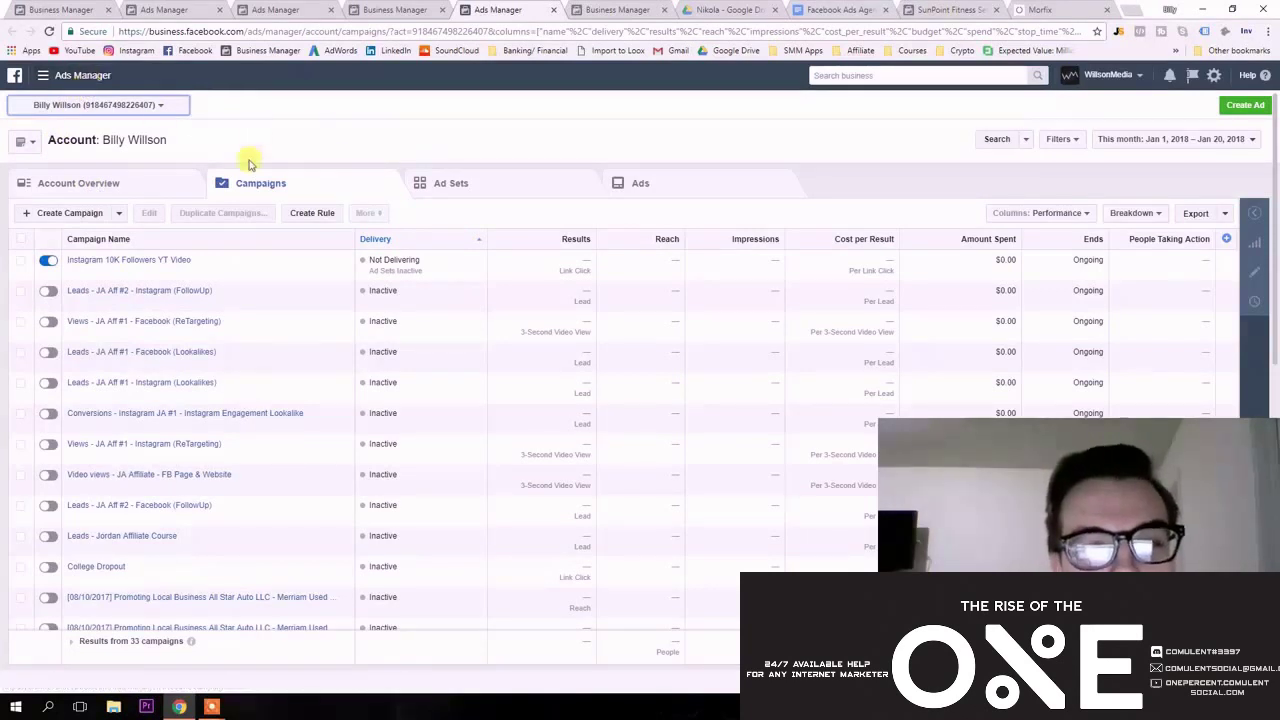
# Select the Instagram 10K Followers YT Video campaign and view its ad sets and ads, ending back on the campaign list.
pyautogui.click(47, 259)
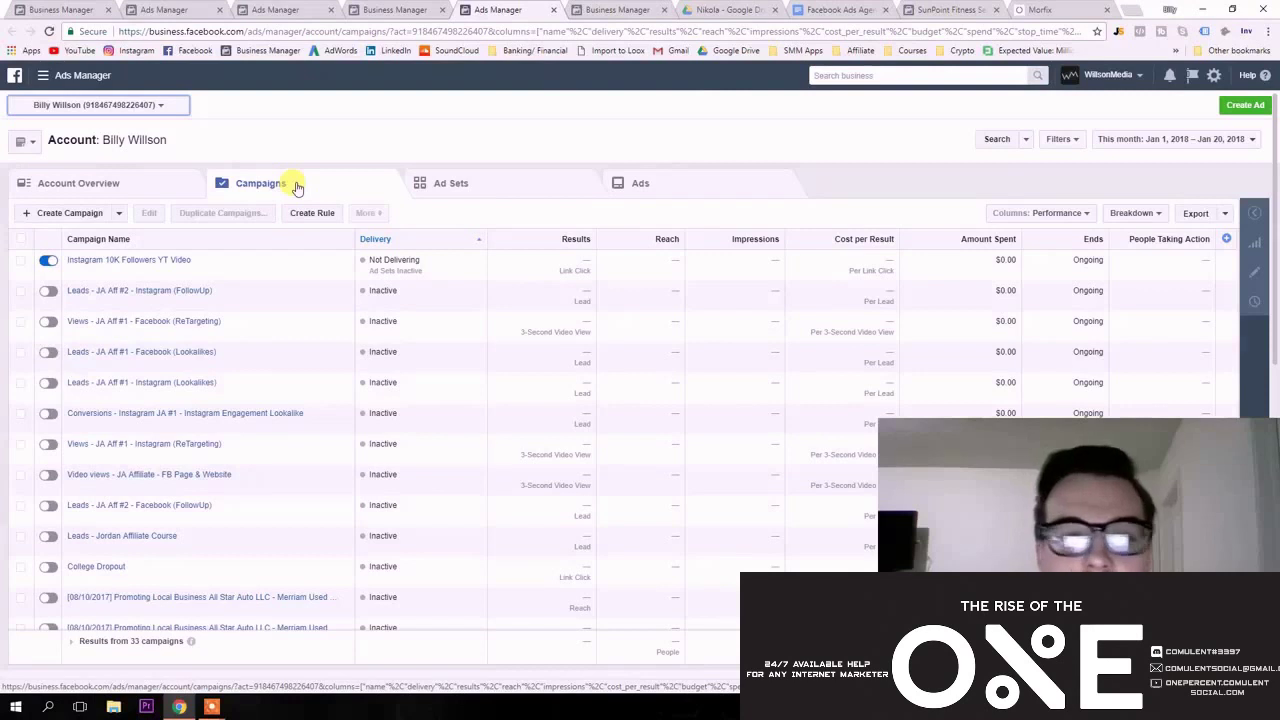
pyautogui.click(19, 264)
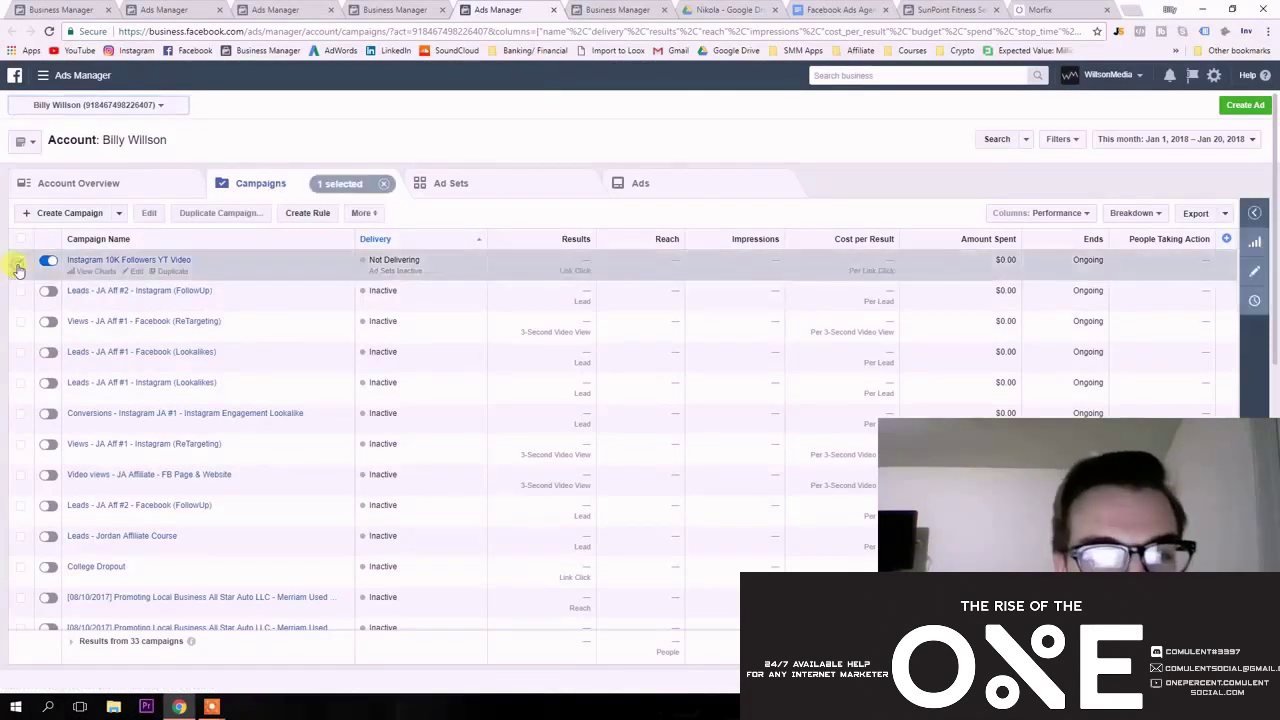
pyautogui.click(424, 195)
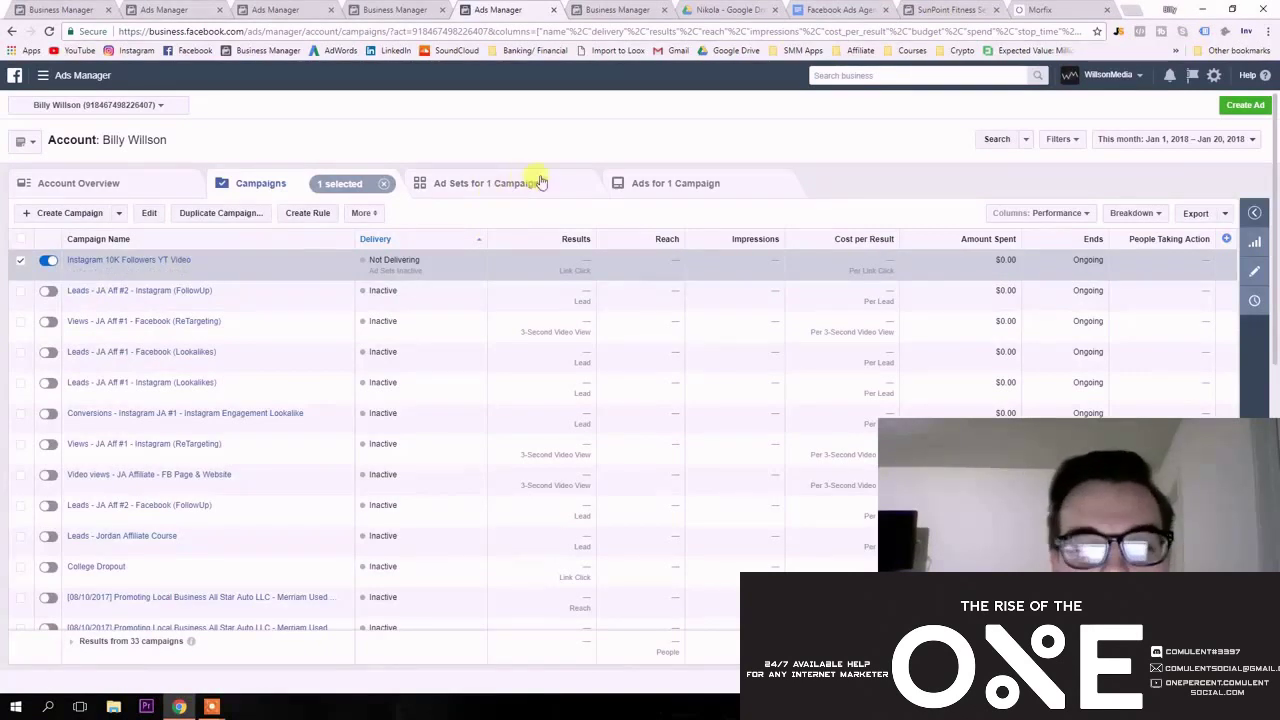
pyautogui.click(606, 182)
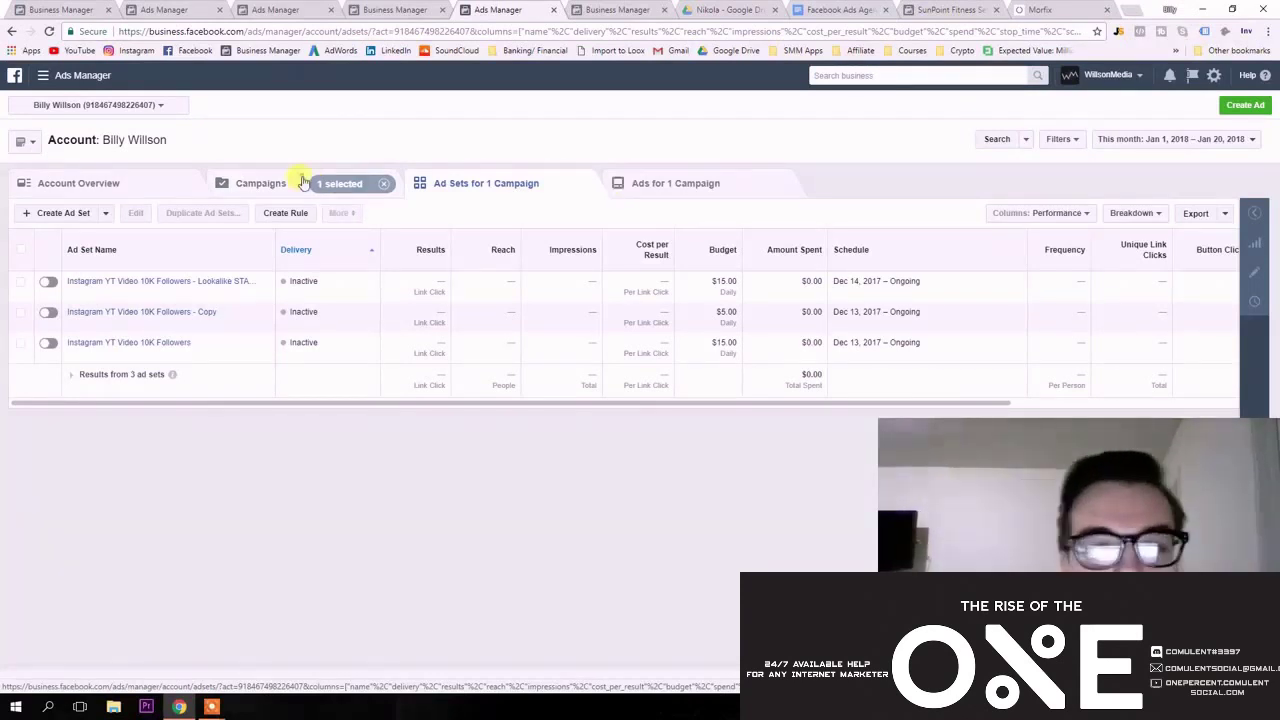
pyautogui.click(694, 189)
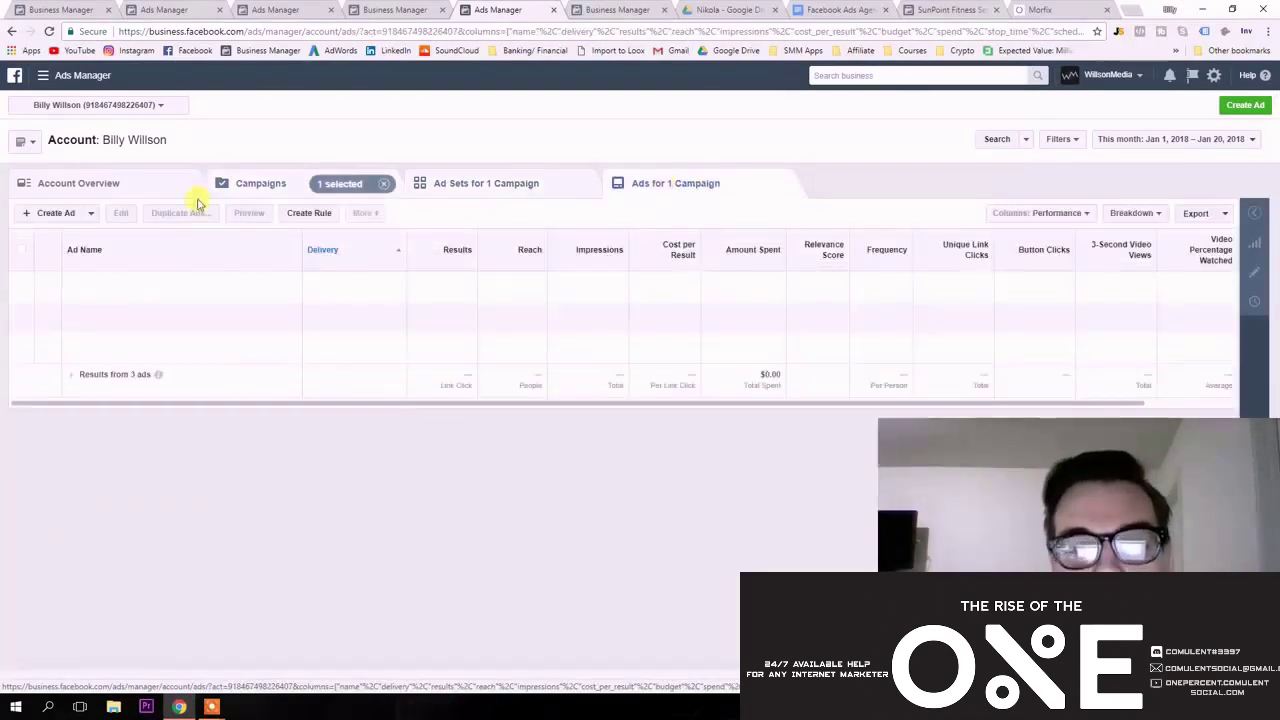
pyautogui.click(262, 183)
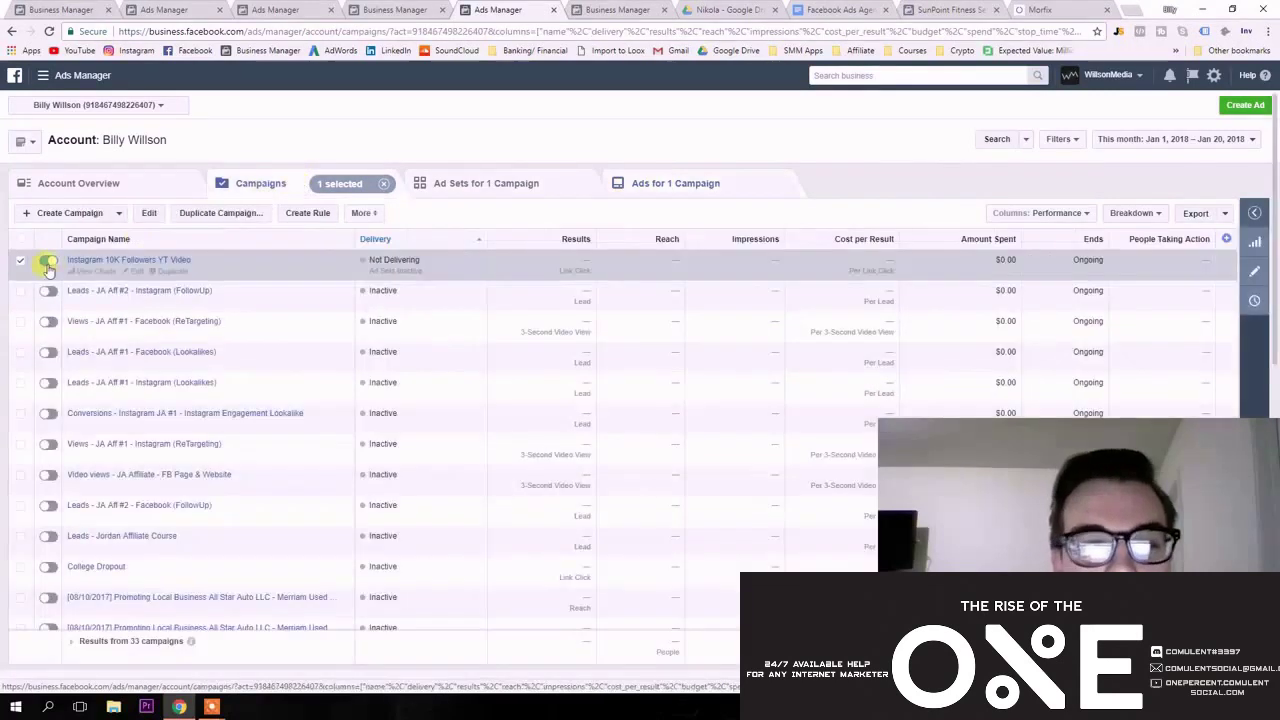
pyautogui.click(20, 262)
pyautogui.click(20, 262)
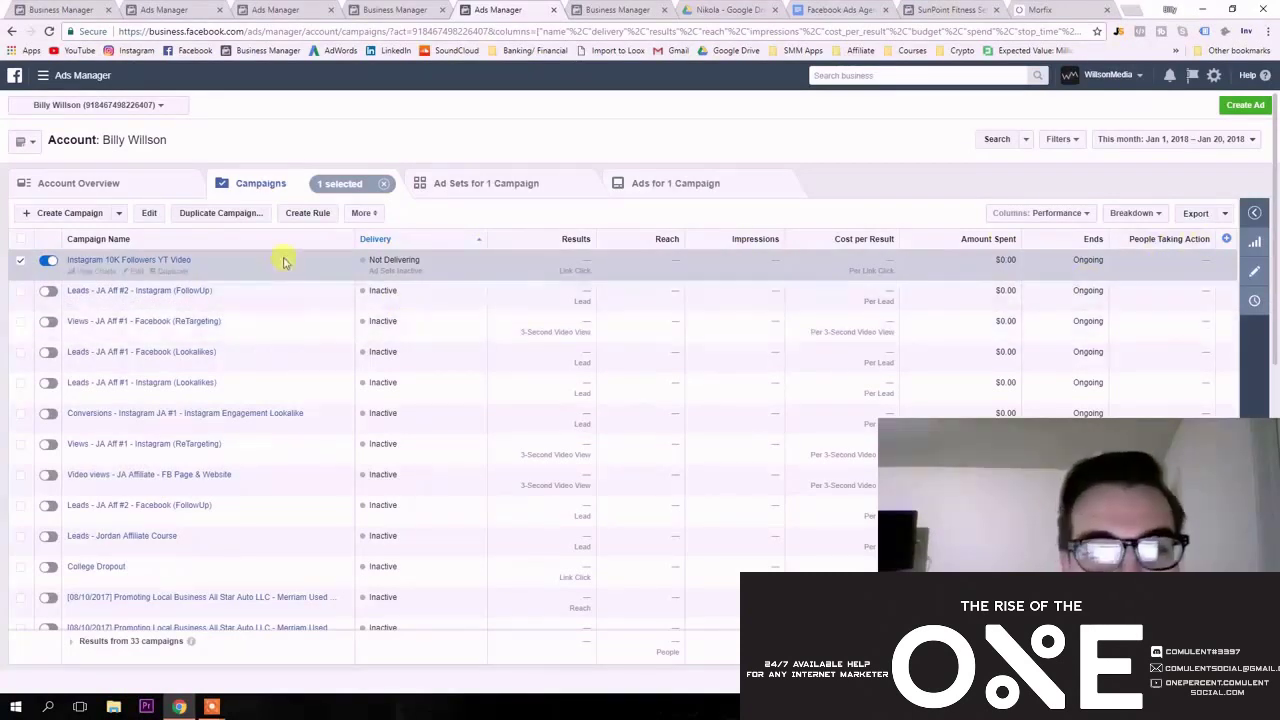
# Set the reporting date range of the campaign table to Lifetime.
pyautogui.click(1114, 140)
pyautogui.click(886, 166)
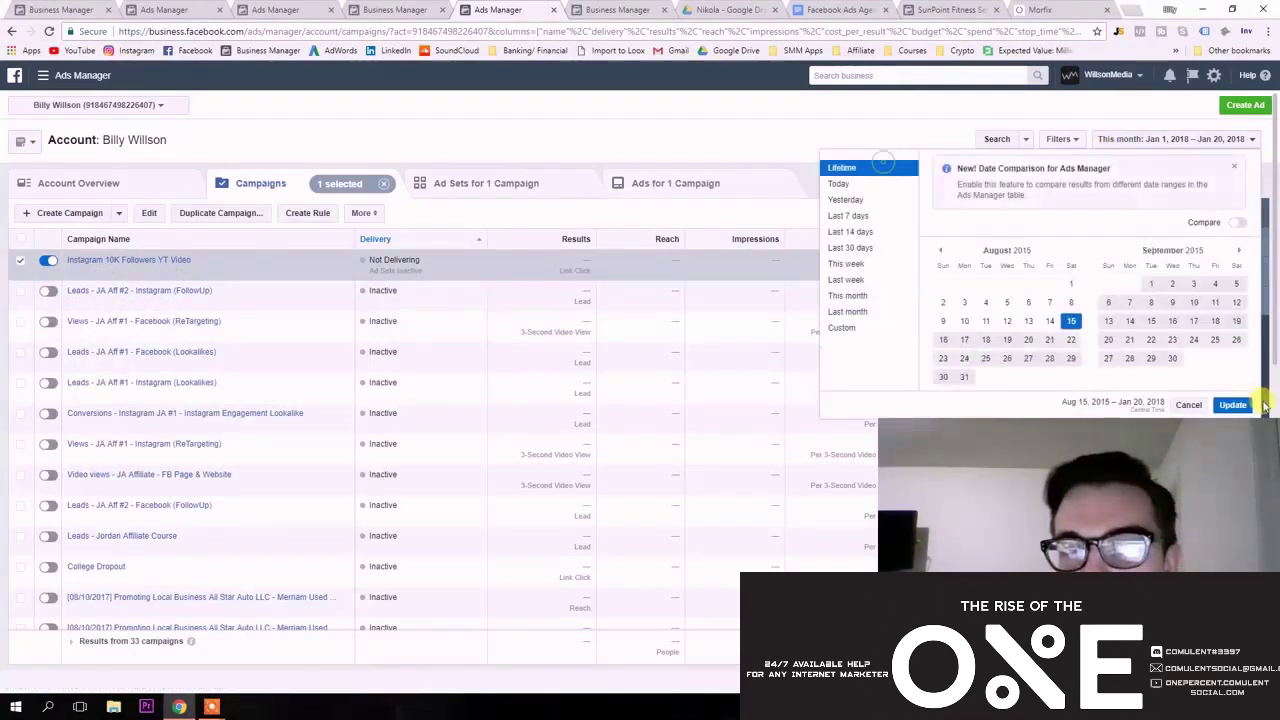
pyautogui.click(1232, 405)
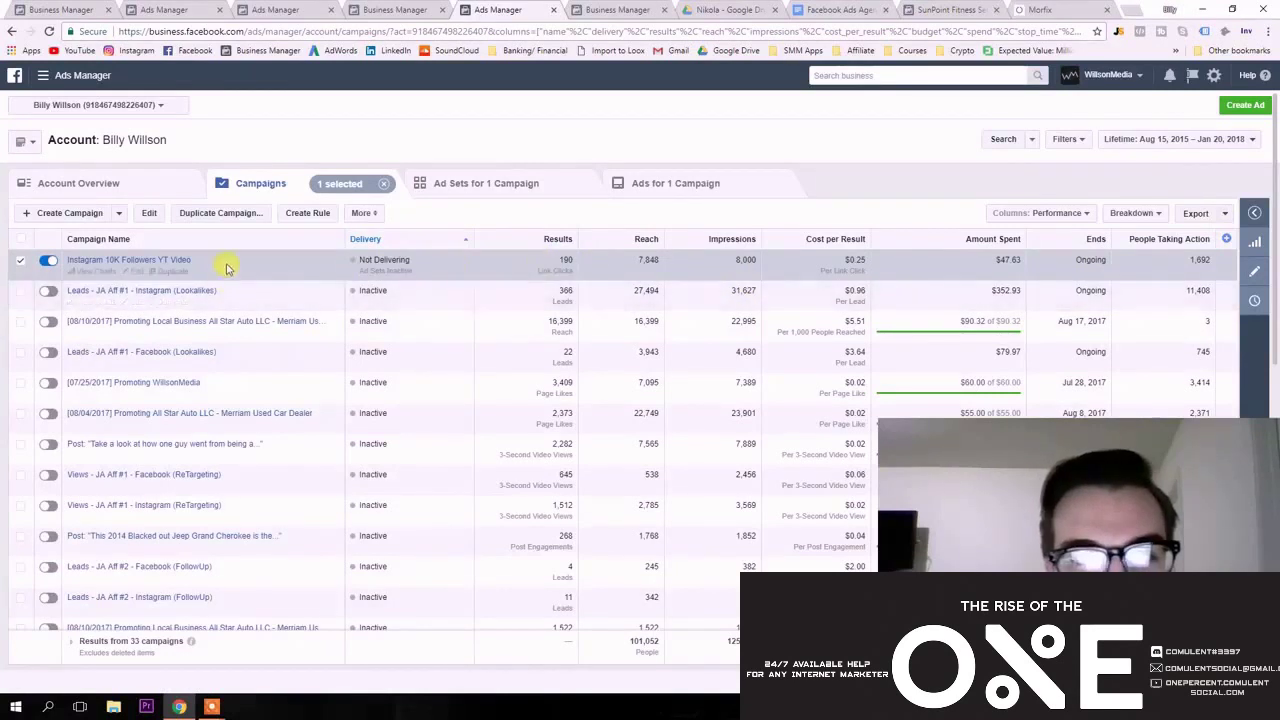
# Open the column customization for the campaign table and browse the Page Post and Engagement metrics.
pyautogui.click(1226, 238)
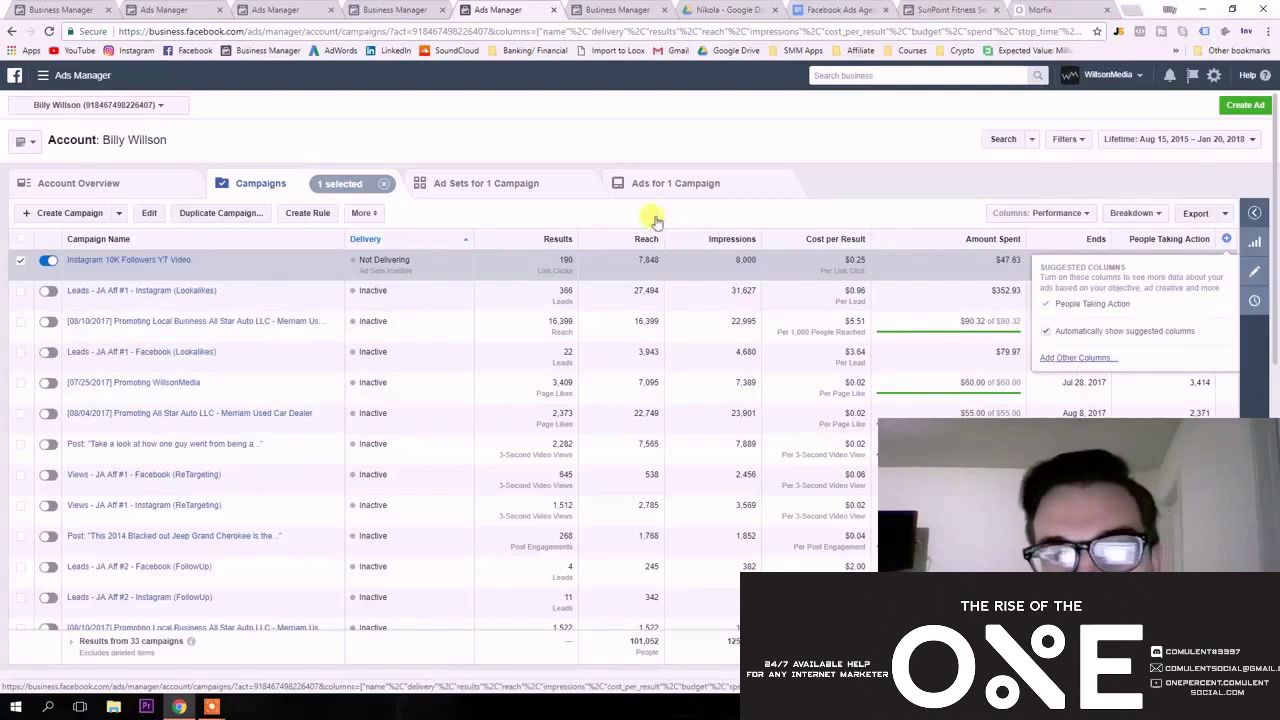
pyautogui.click(1048, 356)
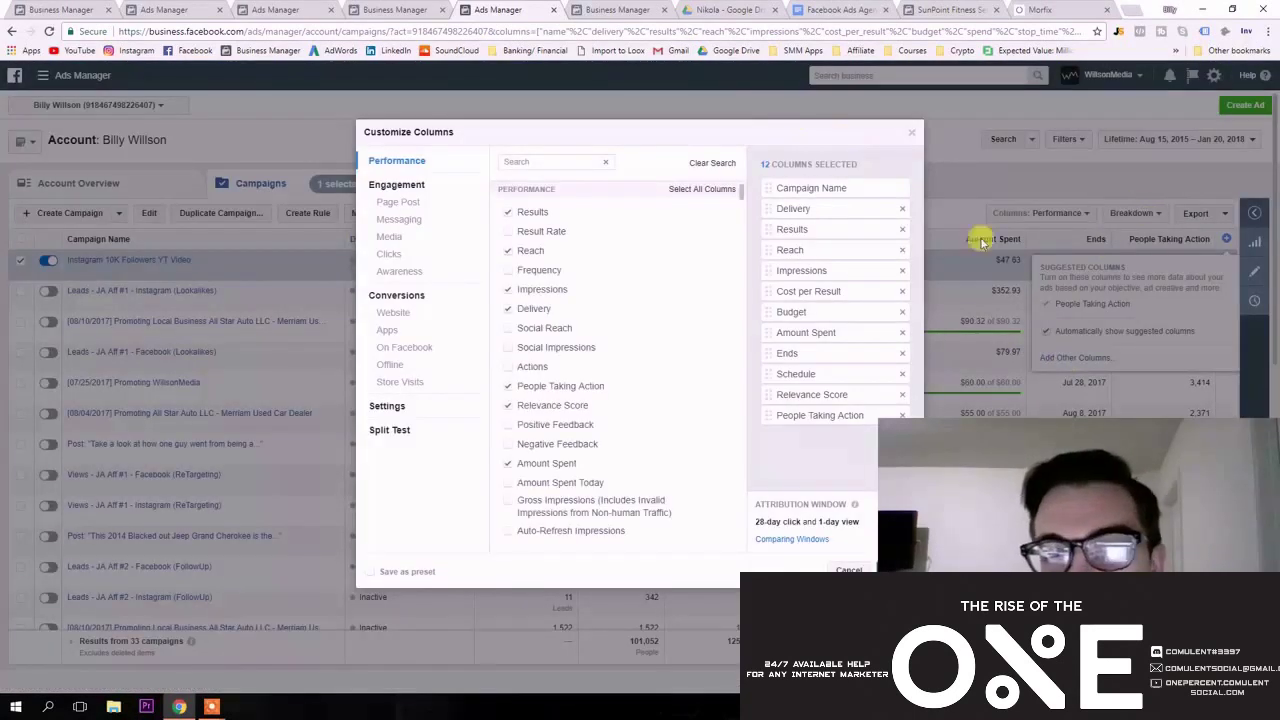
pyautogui.click(399, 204)
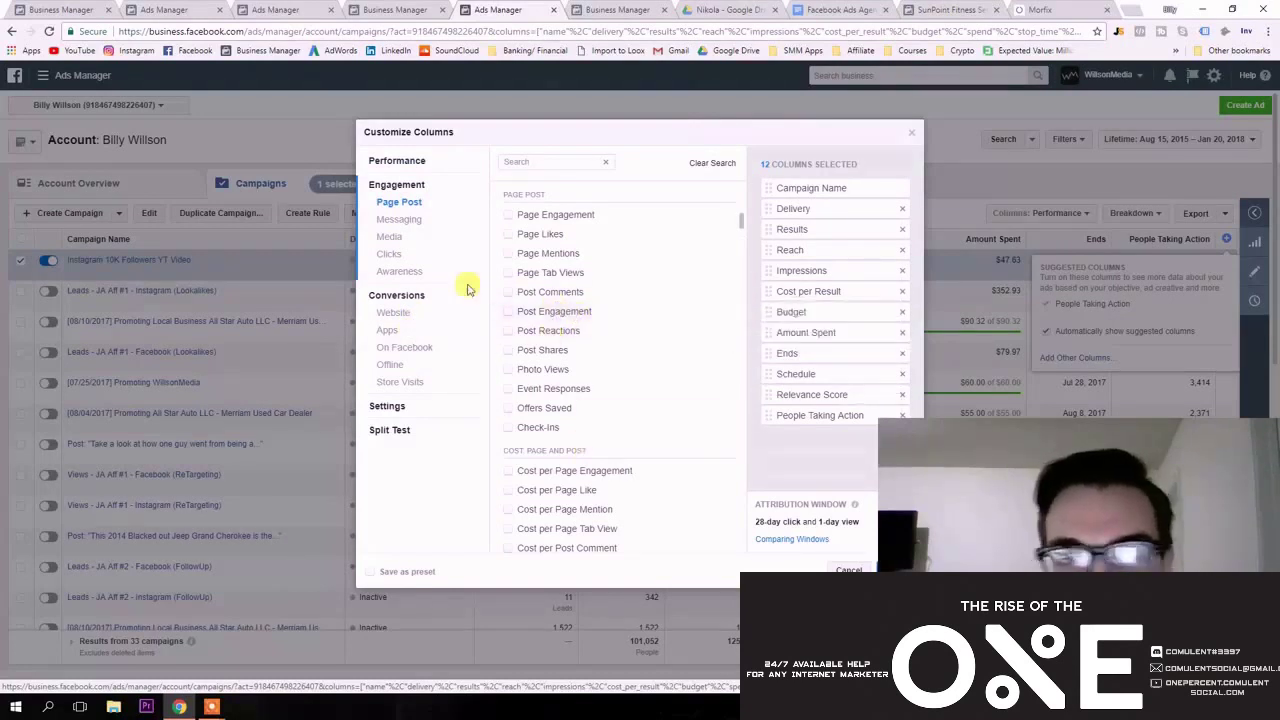
pyautogui.click(414, 187)
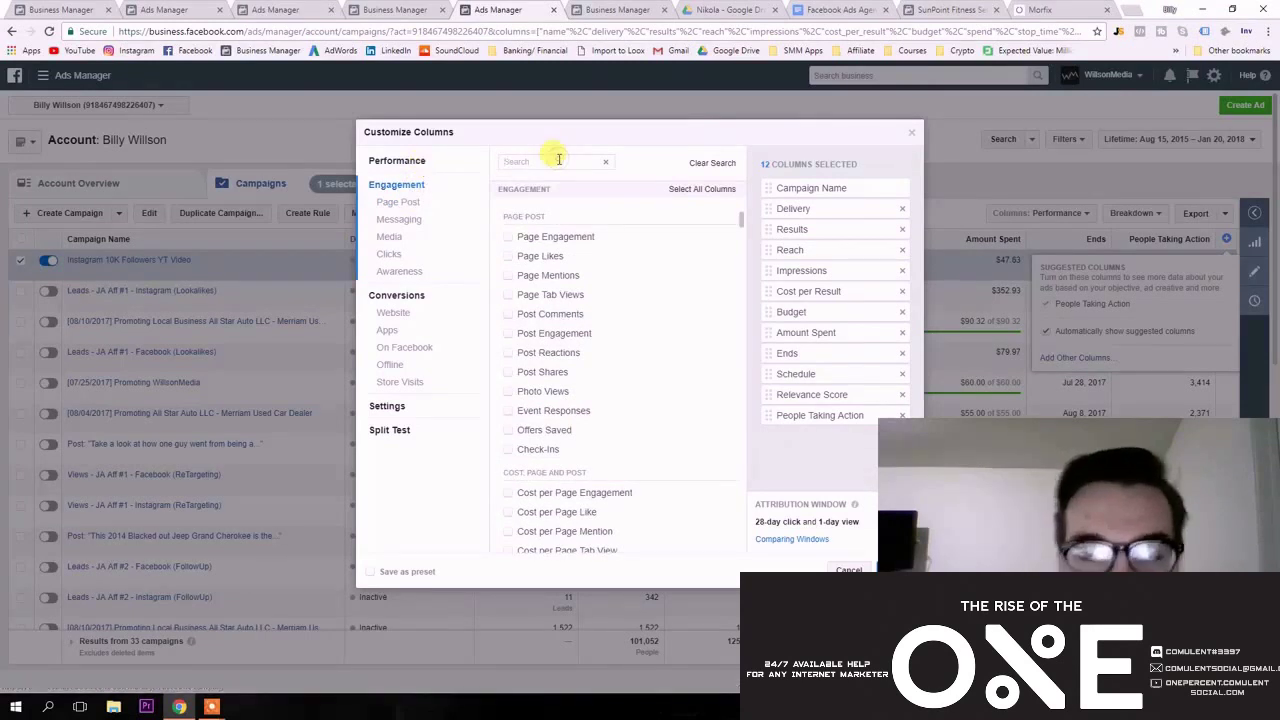
pyautogui.write('cost per lea')
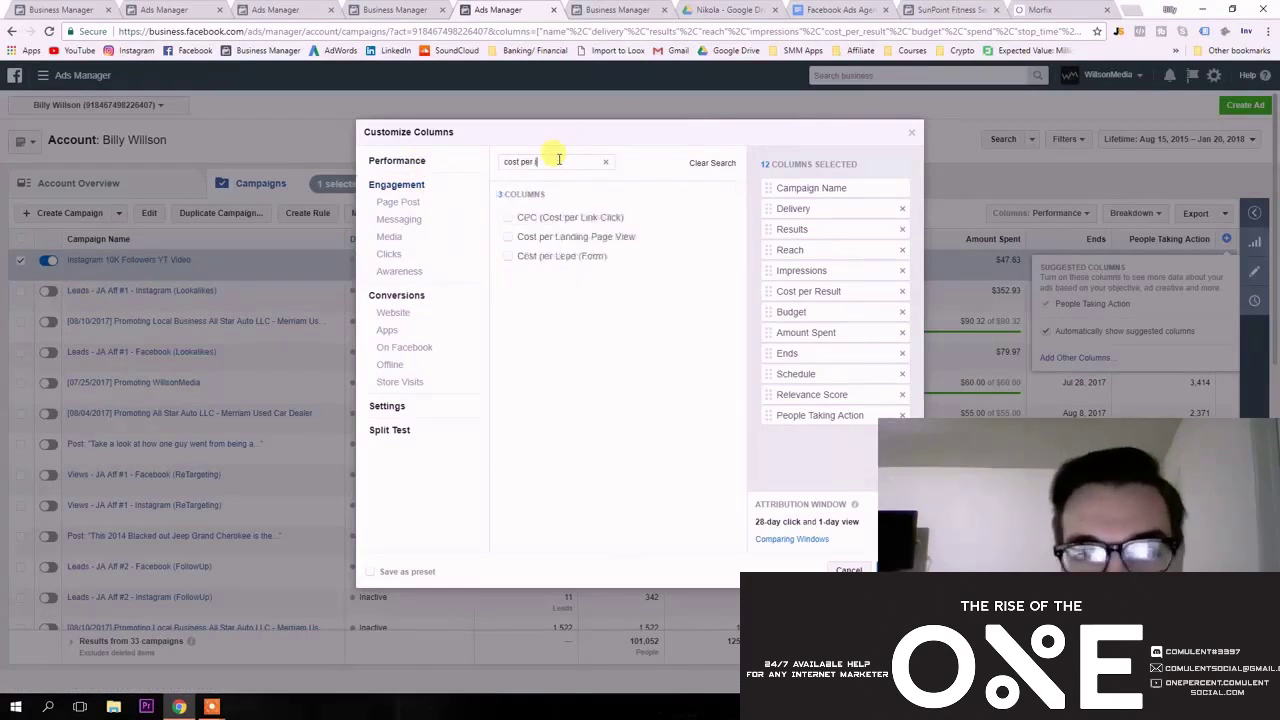
pyautogui.press('BackSpace')
pyautogui.press('BackSpace')
pyautogui.press('BackSpace')
pyautogui.press('BackSpace')
pyautogui.press('BackSpace')
pyautogui.press('BackSpace')
pyautogui.press('BackSpace')
pyautogui.press('BackSpace')
pyautogui.press('BackSpace')
pyautogui.press('BackSpace')
pyautogui.press('BackSpace')
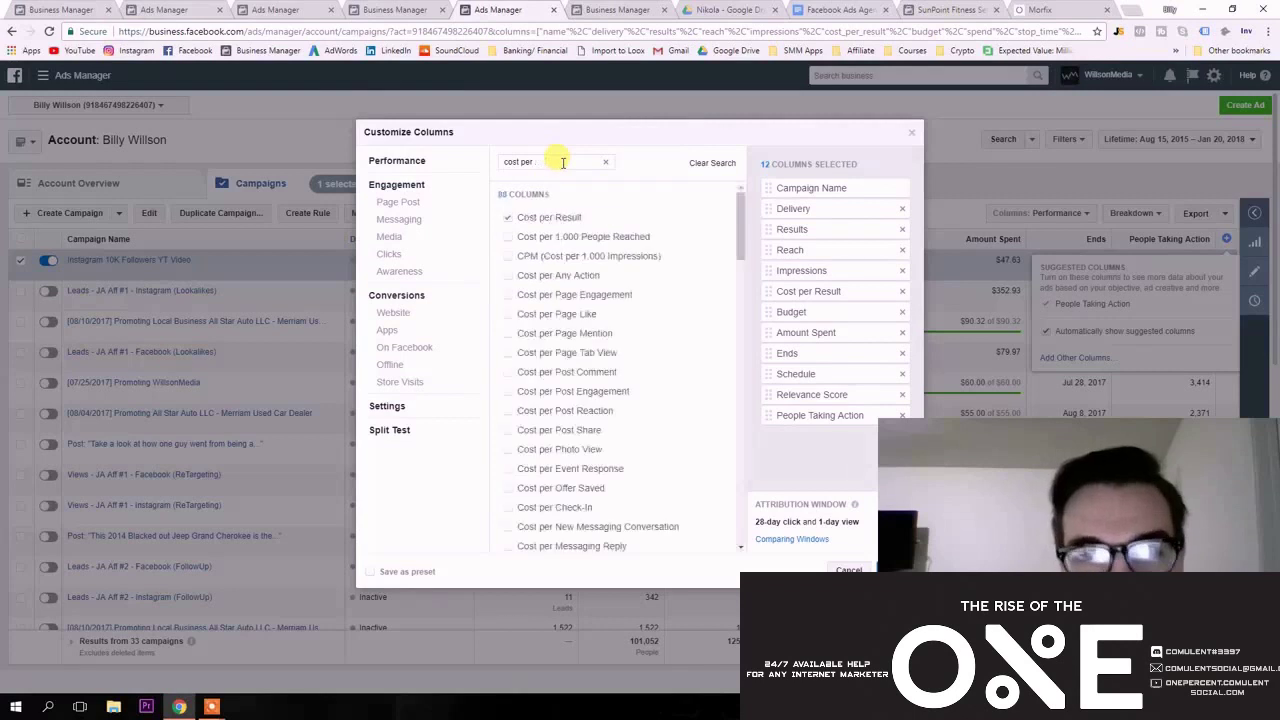
pyautogui.press('BackSpace')
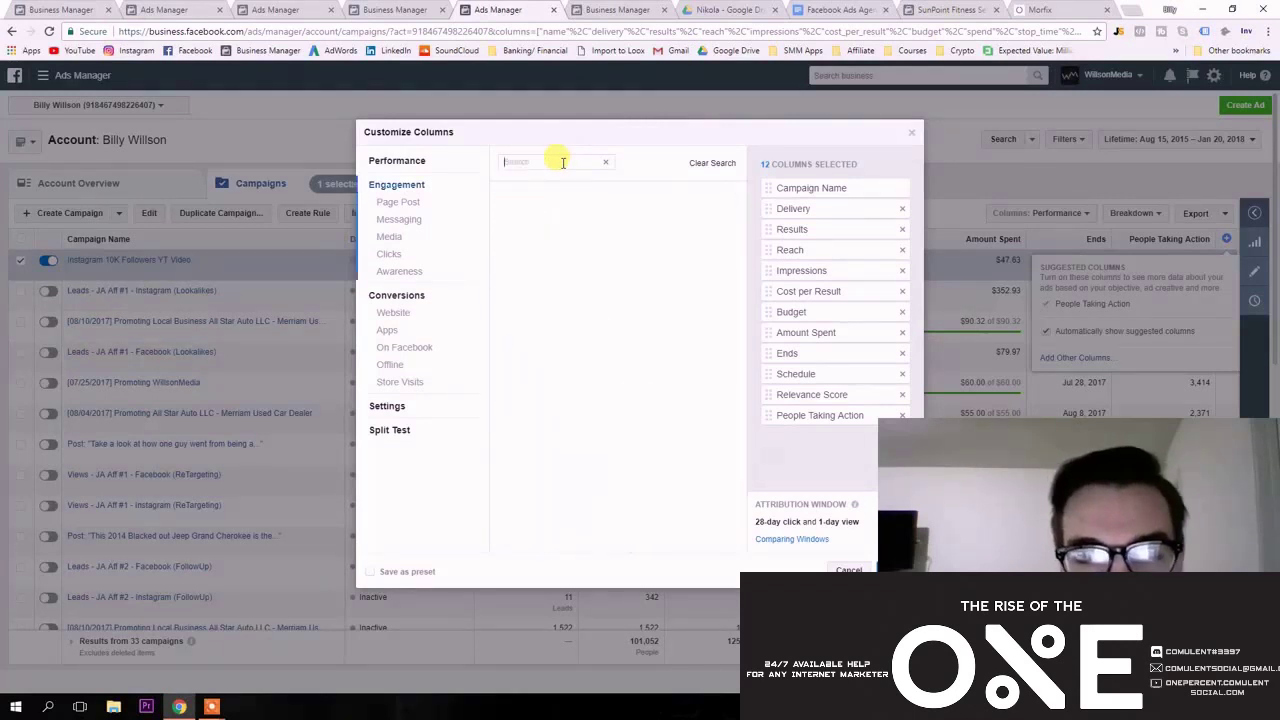
# Search the available columns for "lead" and add Website Leads and Cost per Website Lead to the campaign table.
pyautogui.write('lead')
pyautogui.click(562, 217)
pyautogui.click(580, 236)
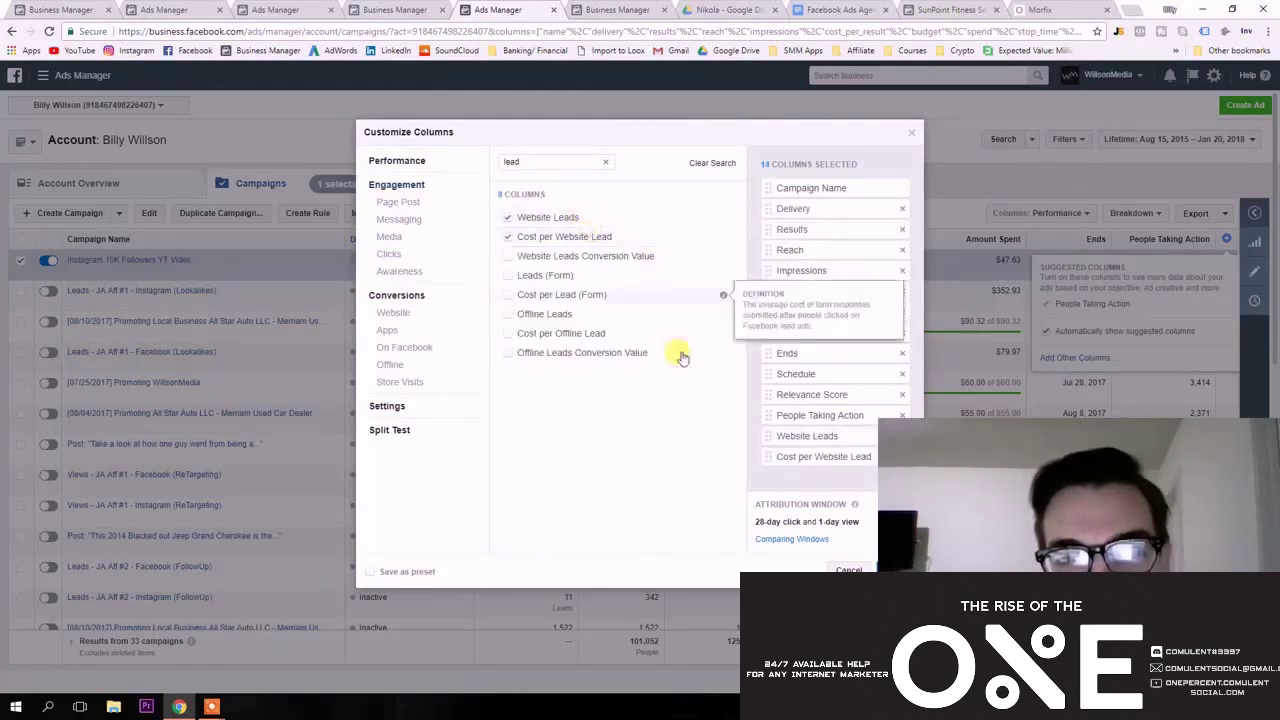
pyautogui.click(878, 567)
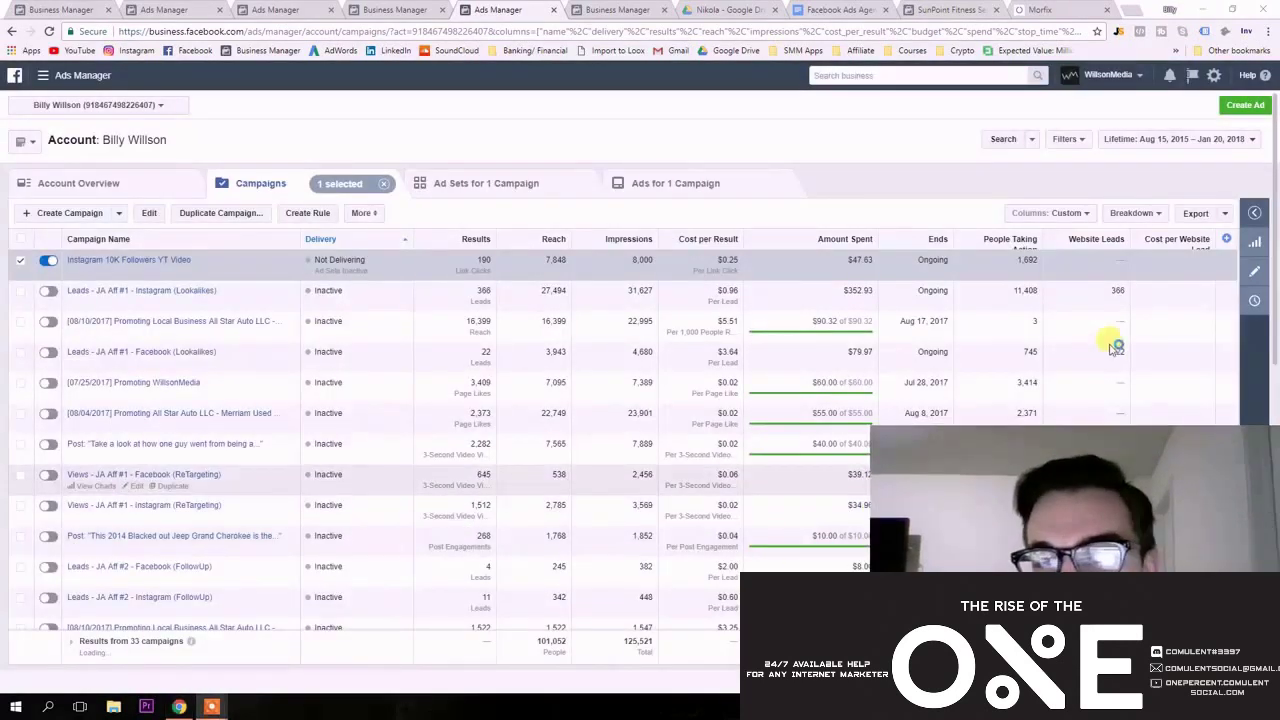
# Search the available columns for "cpc" and add CPC (Cost per Link Click) to the campaign table.
pyautogui.click(1227, 246)
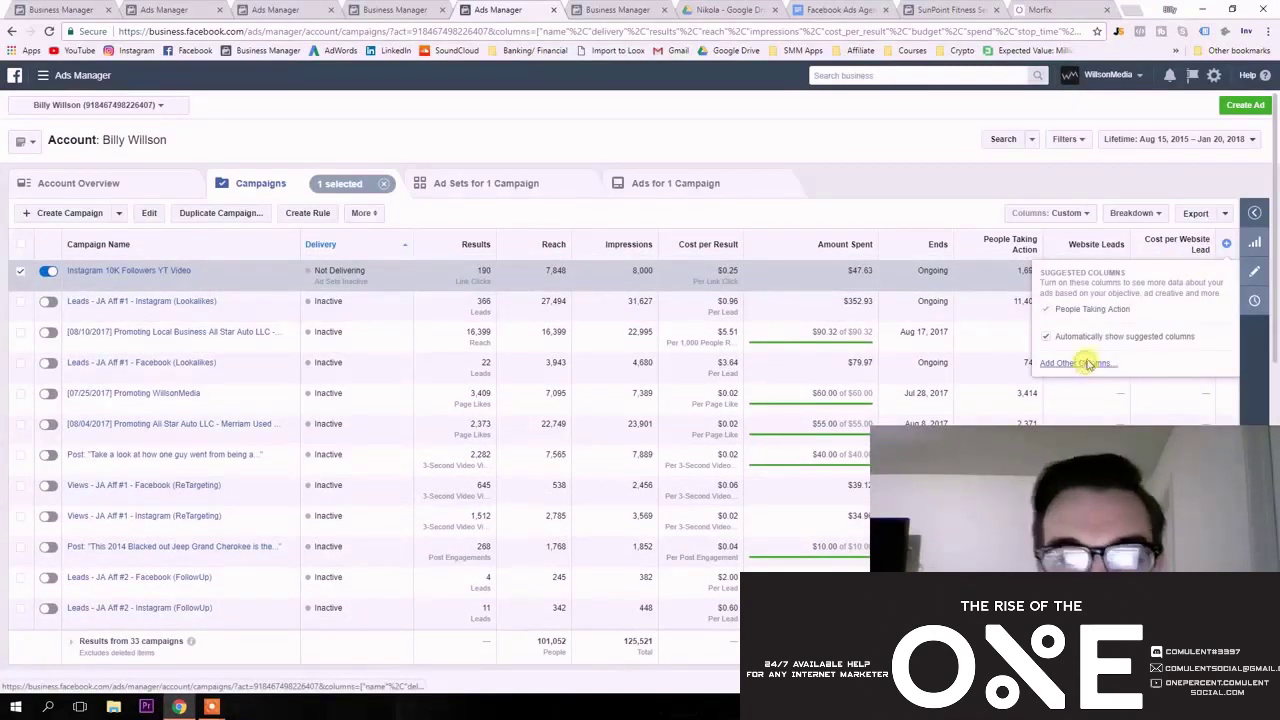
pyautogui.click(1080, 364)
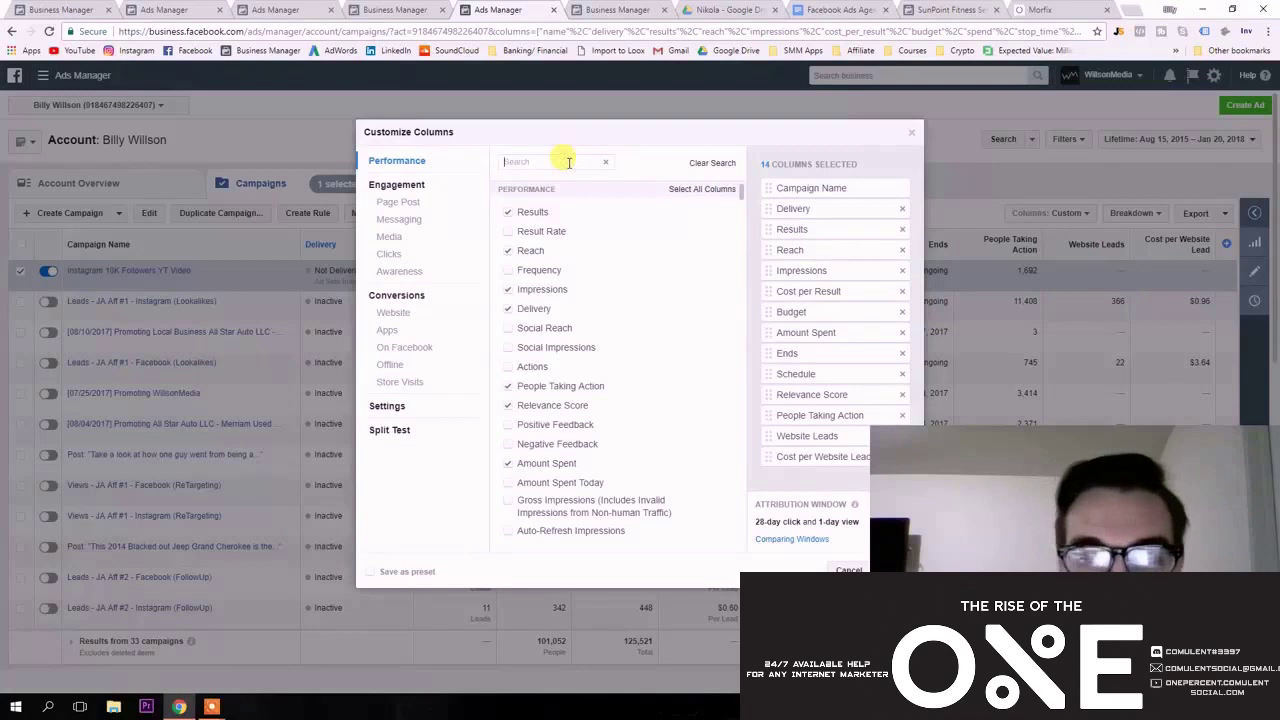
pyautogui.write('cpc')
pyautogui.click(573, 215)
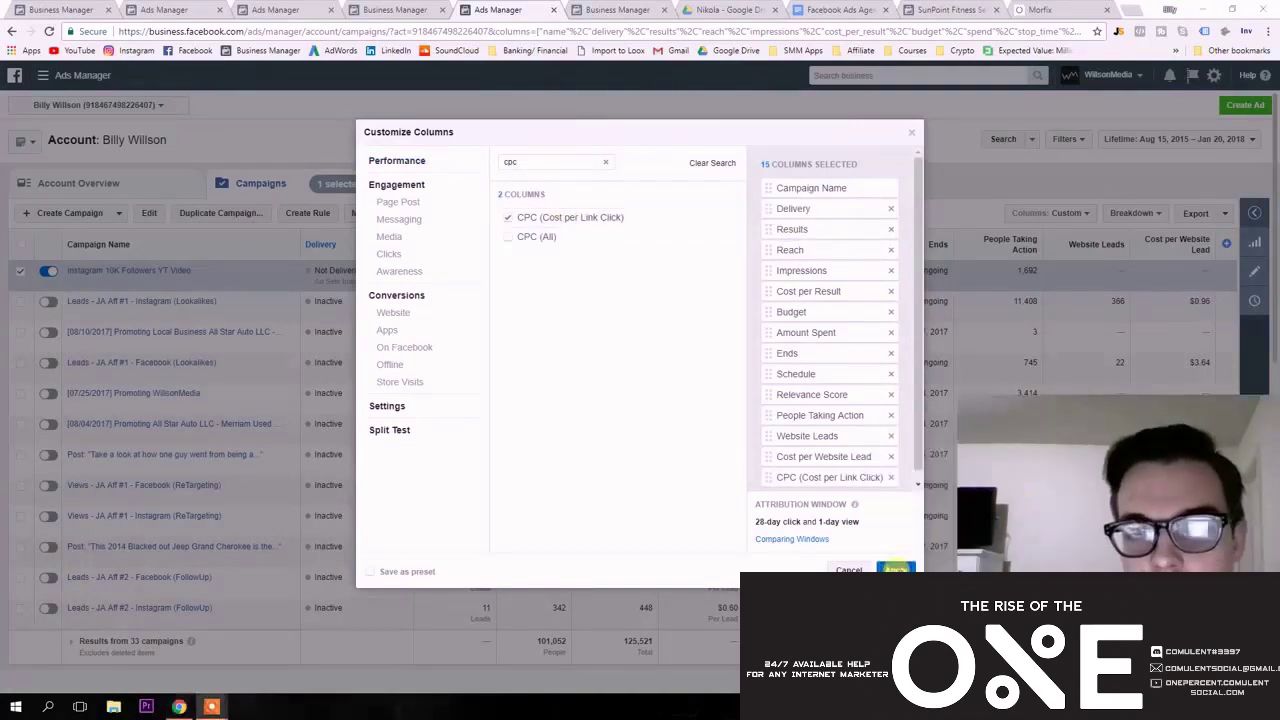
pyautogui.click(895, 570)
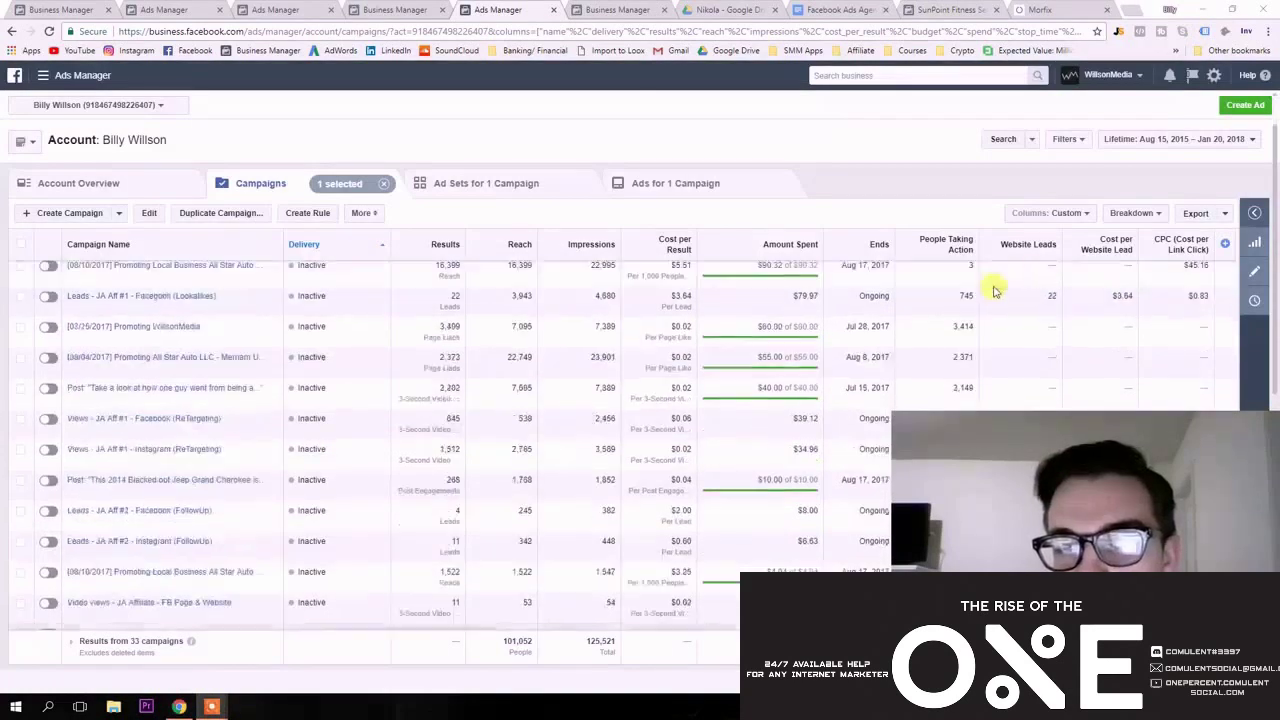
# Switch the campaign table to the Performance and Clicks column preset.
pyautogui.click(1082, 214)
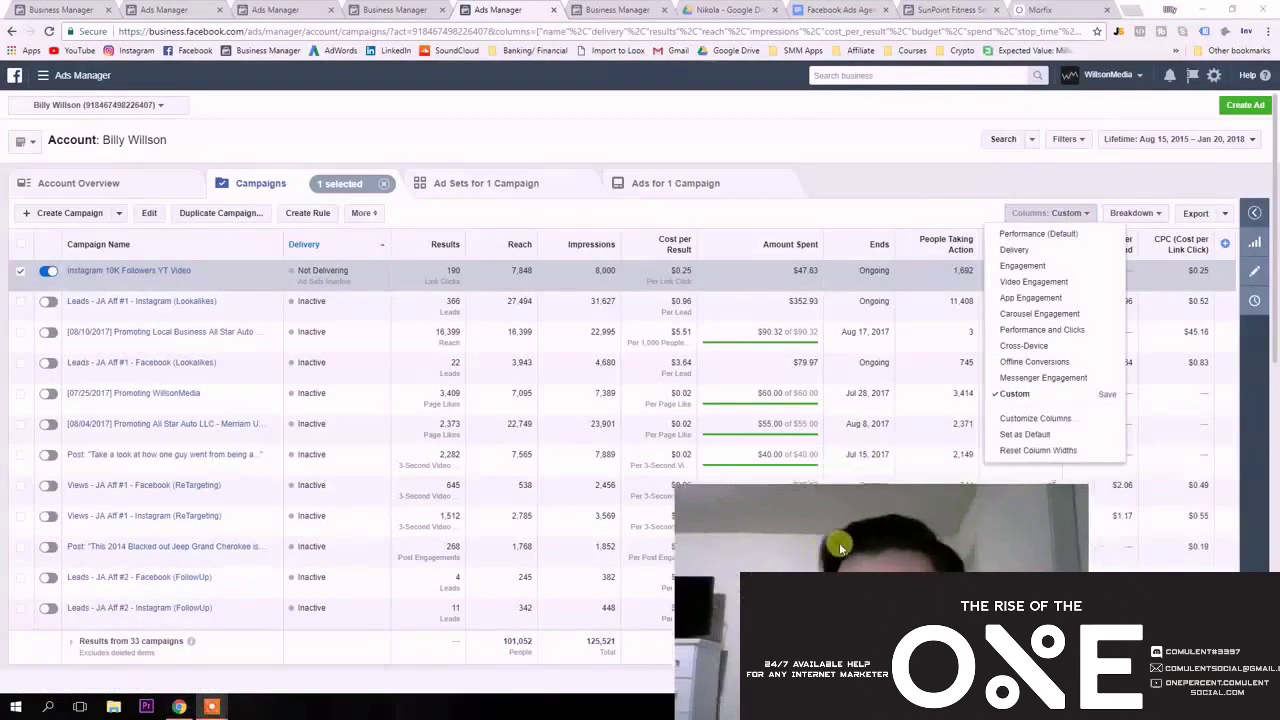
pyautogui.click(1059, 332)
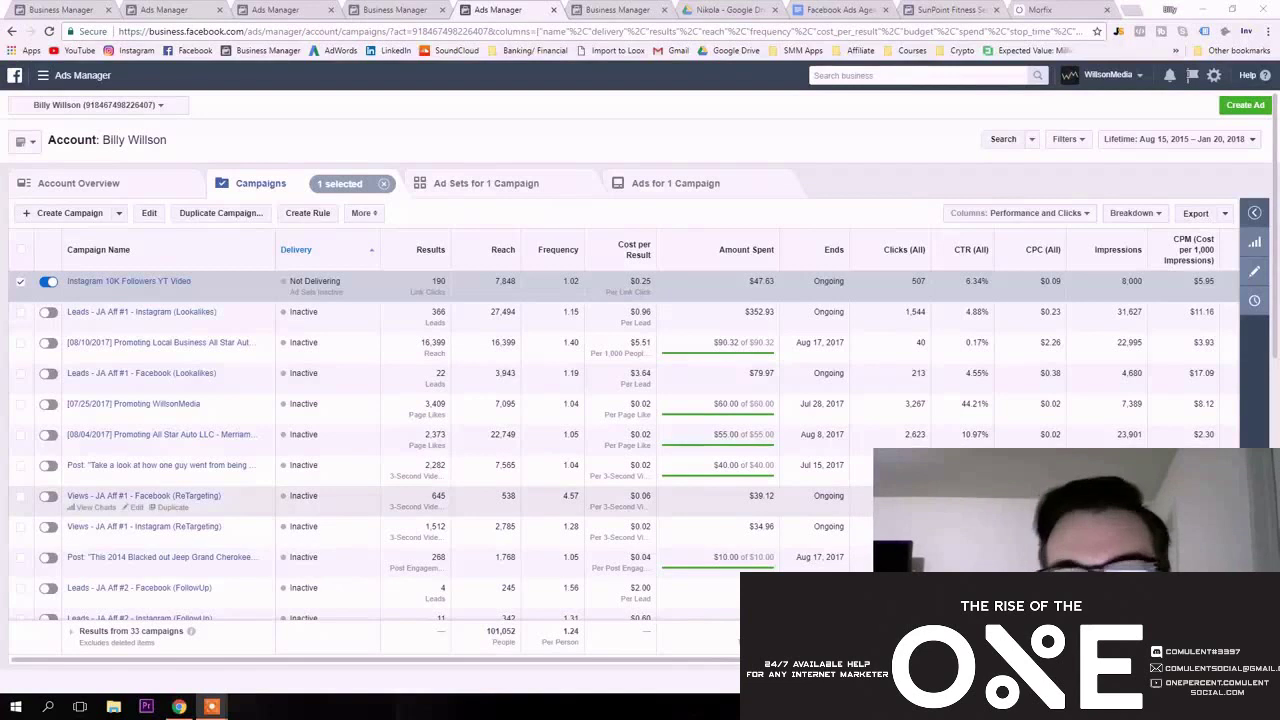
pyautogui.click(1084, 216)
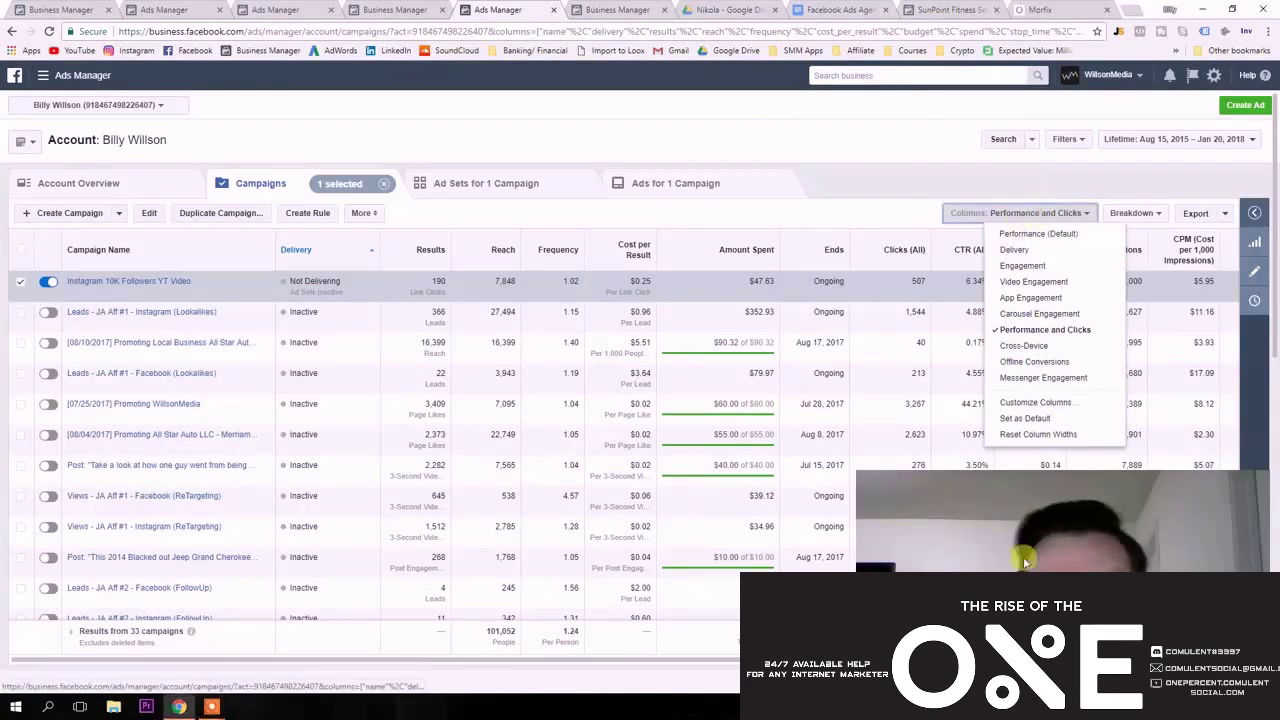
# Set the reporting date range of the campaign table to This month, Jan 1 to Jan 20, 2018.
pyautogui.click(1137, 139)
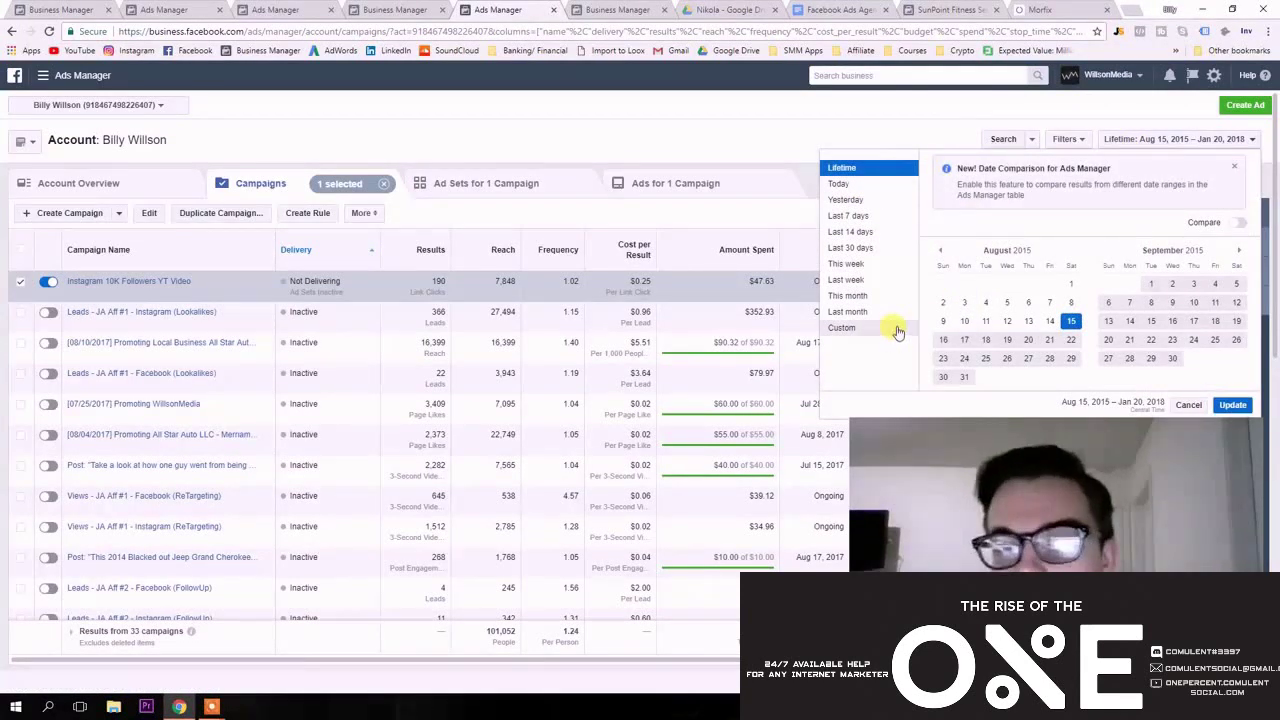
pyautogui.click(855, 296)
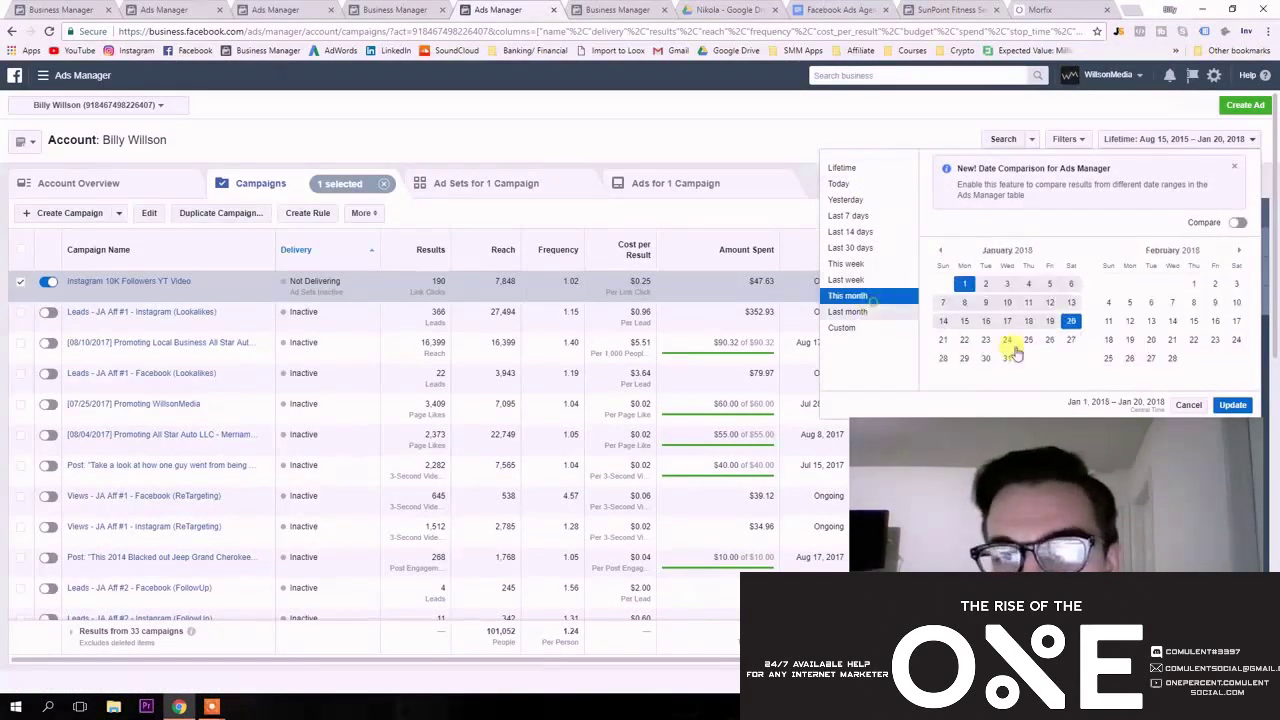
pyautogui.click(1232, 404)
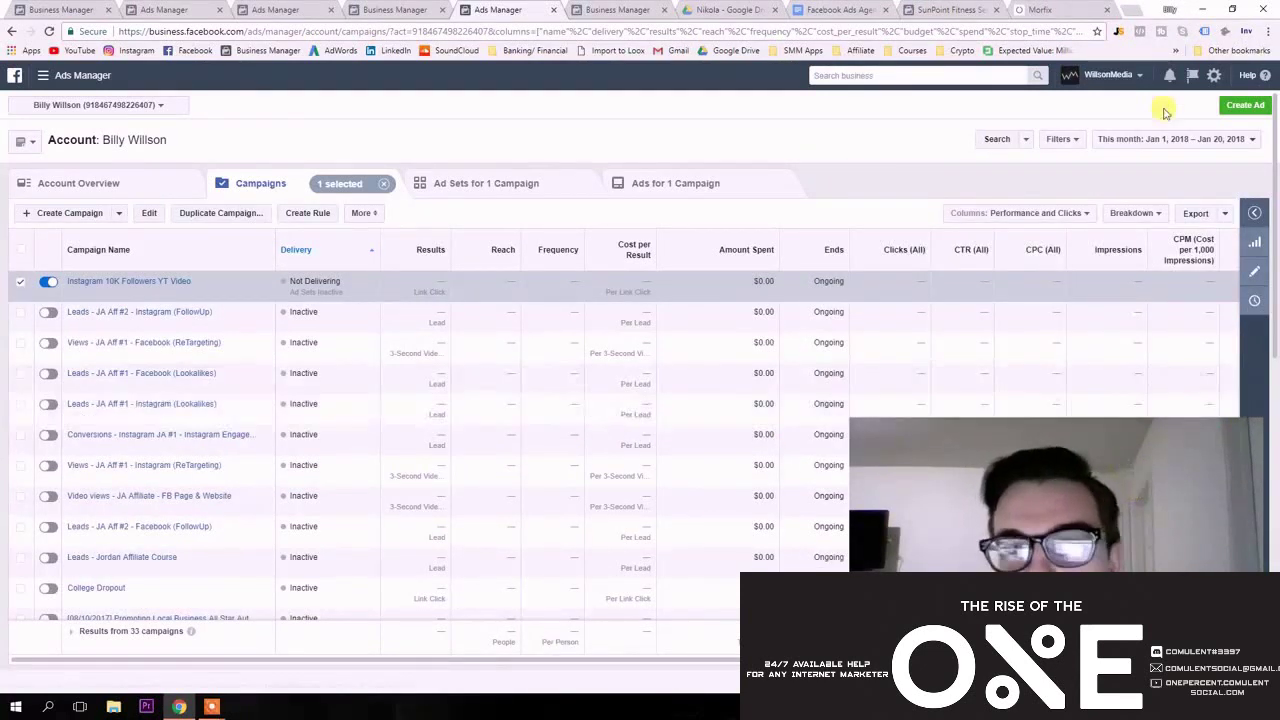
pyautogui.click(1157, 140)
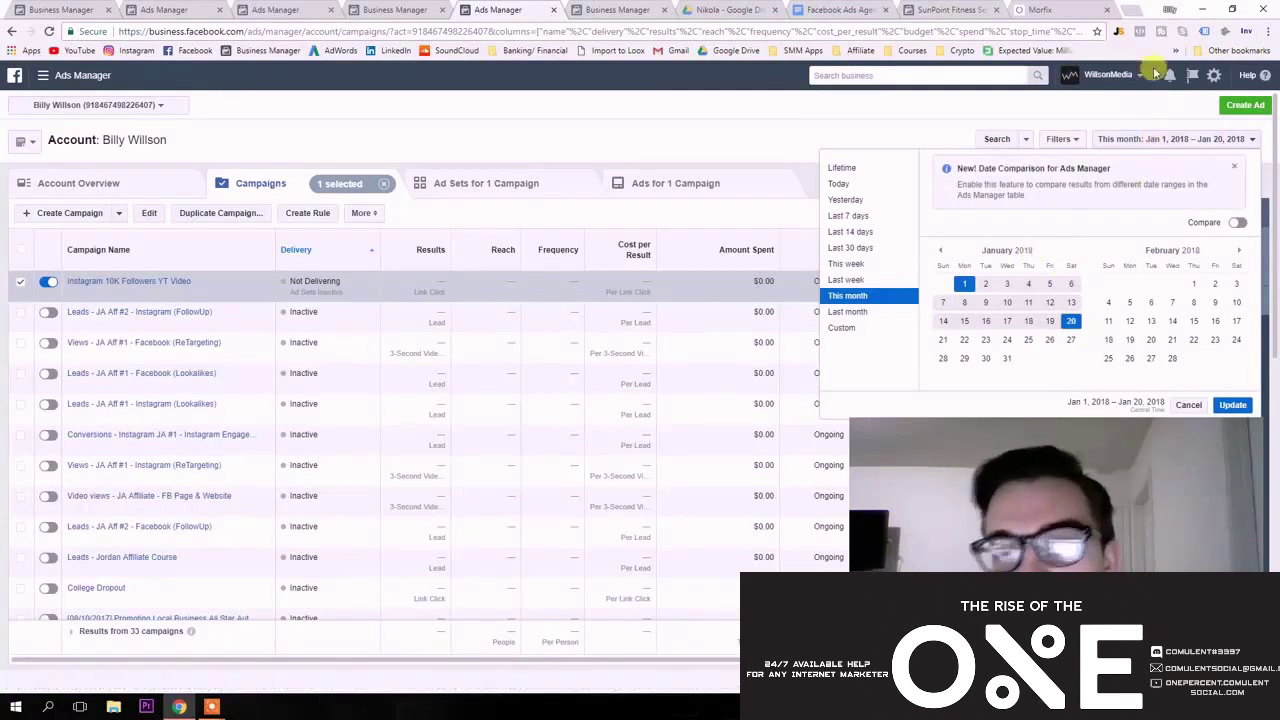
pyautogui.click(1152, 138)
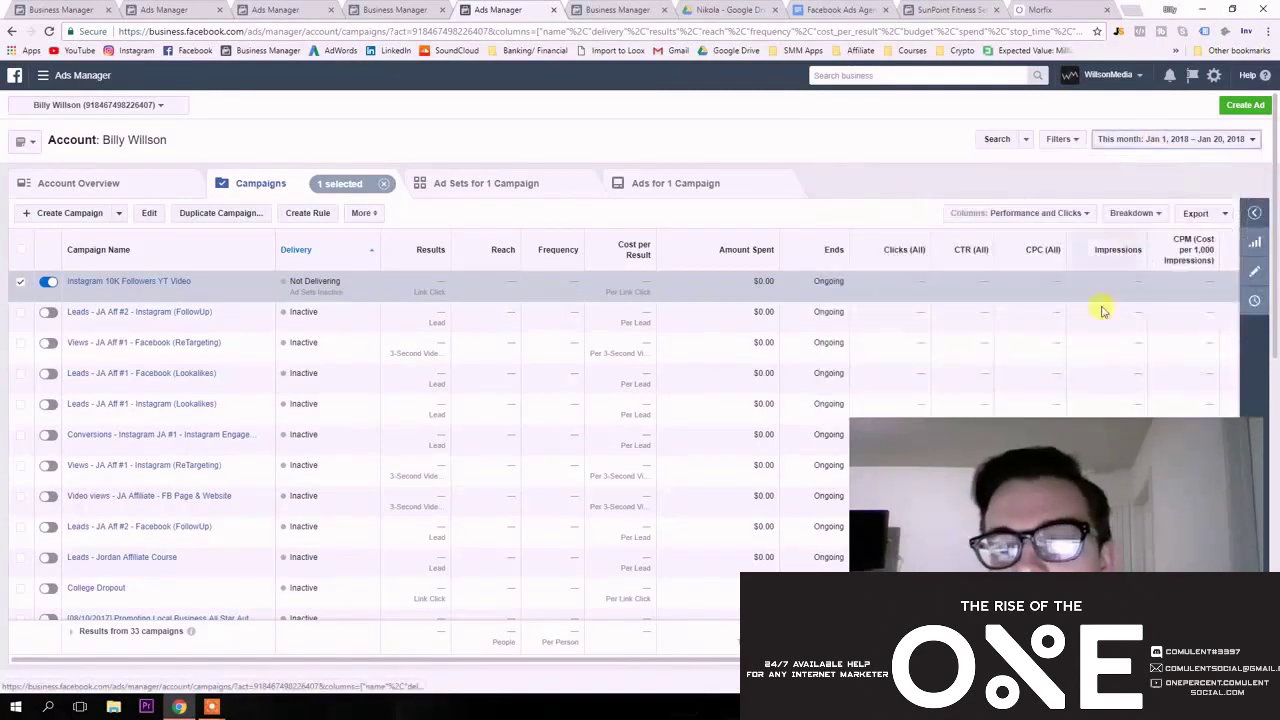
# Open Page Posts in a separate tab from the Ads Manager tools and switch to it.
pyautogui.click(1162, 140)
pyautogui.click(1170, 138)
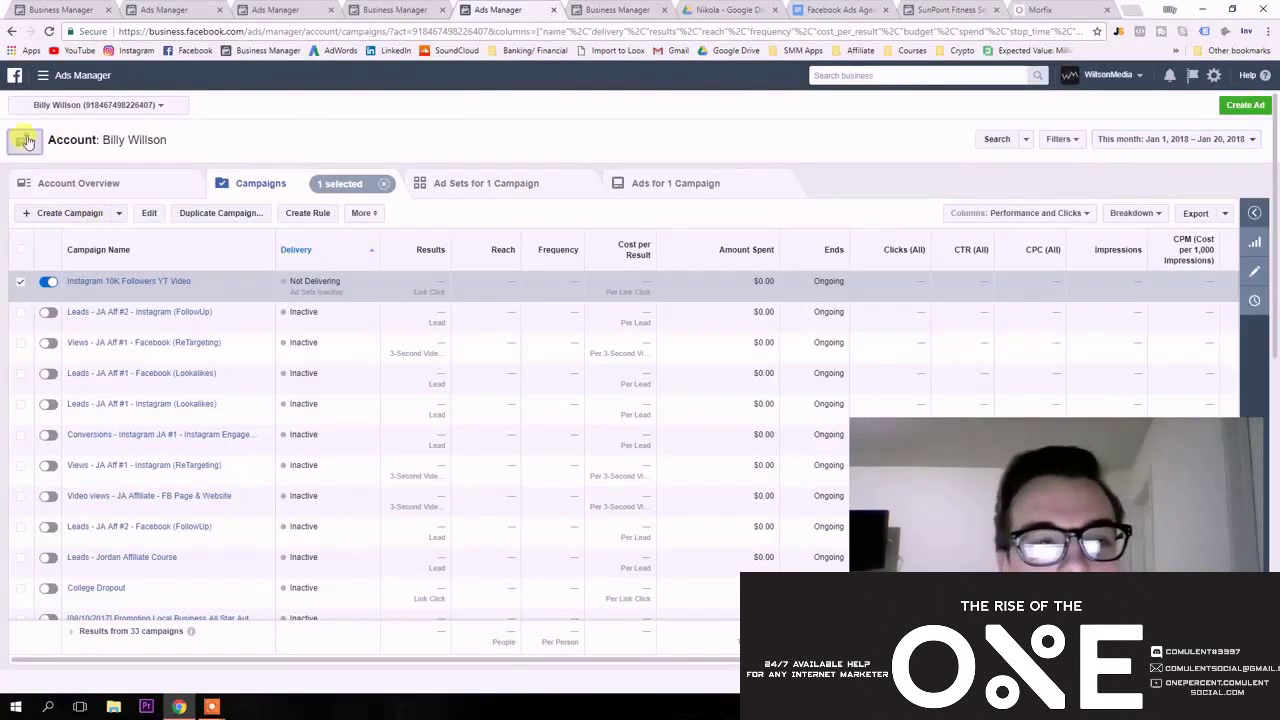
pyautogui.click(78, 77)
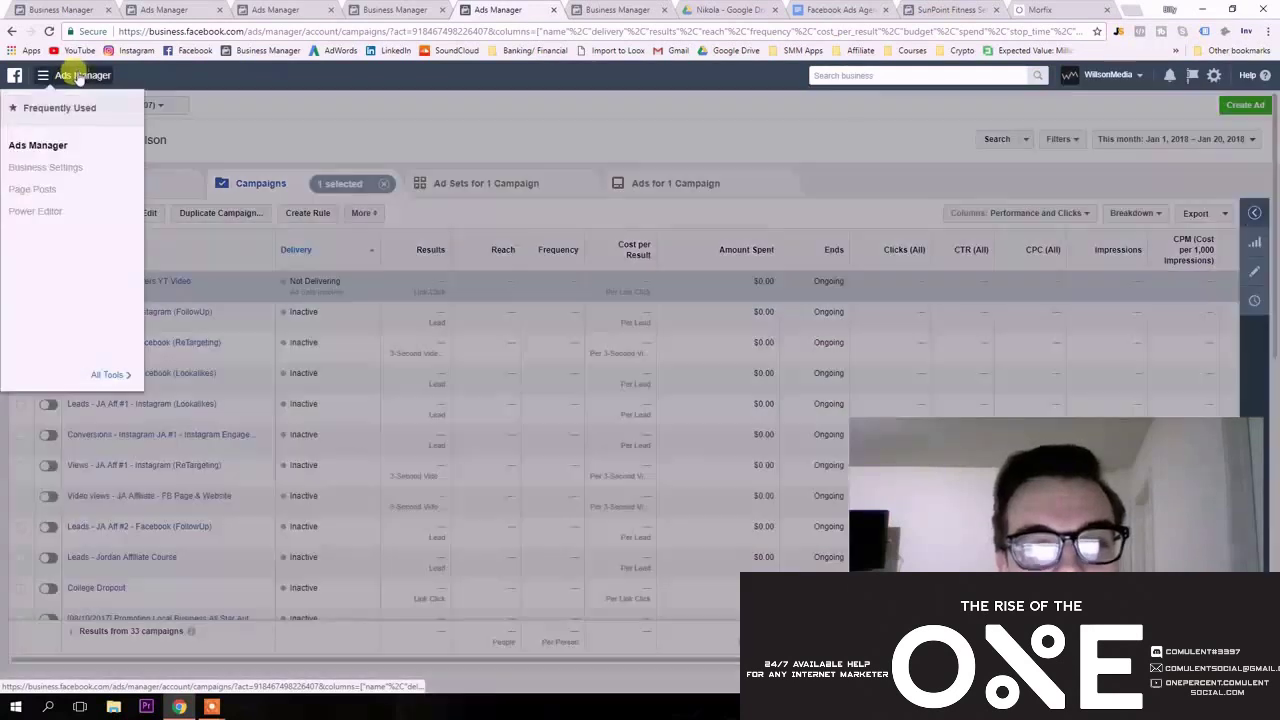
pyautogui.middleClick(54, 200)
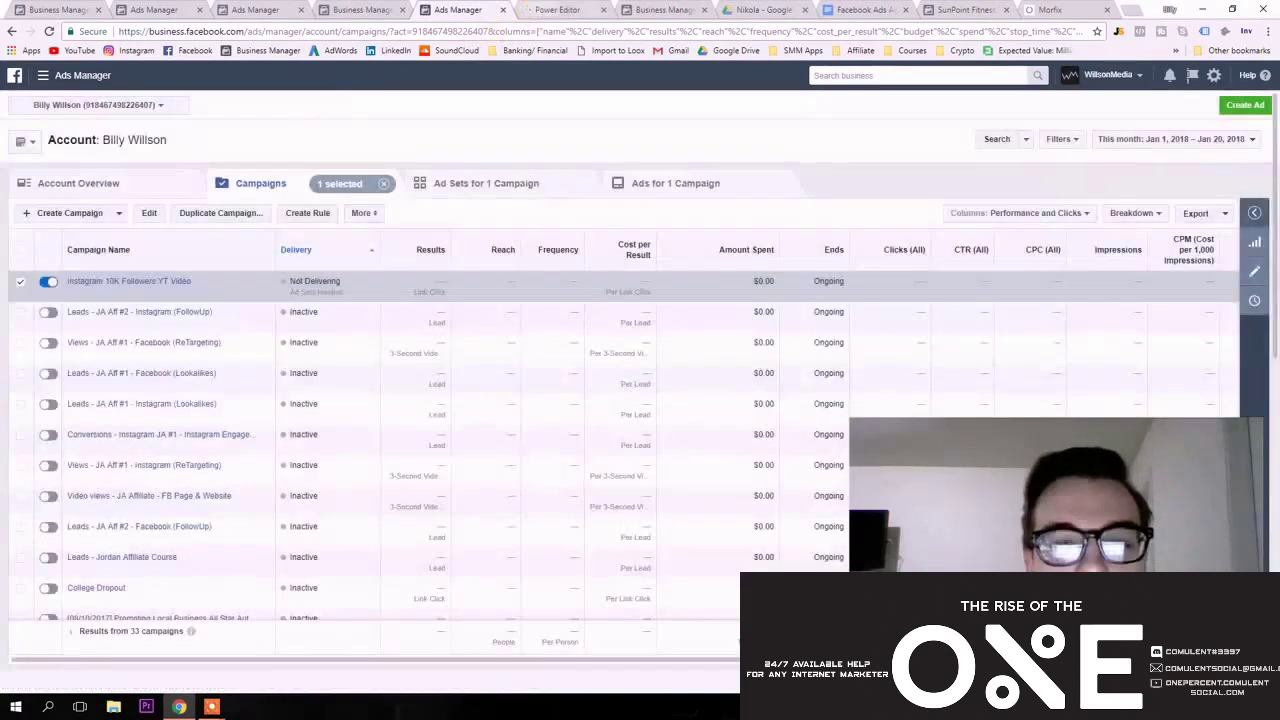
pyautogui.click(548, 10)
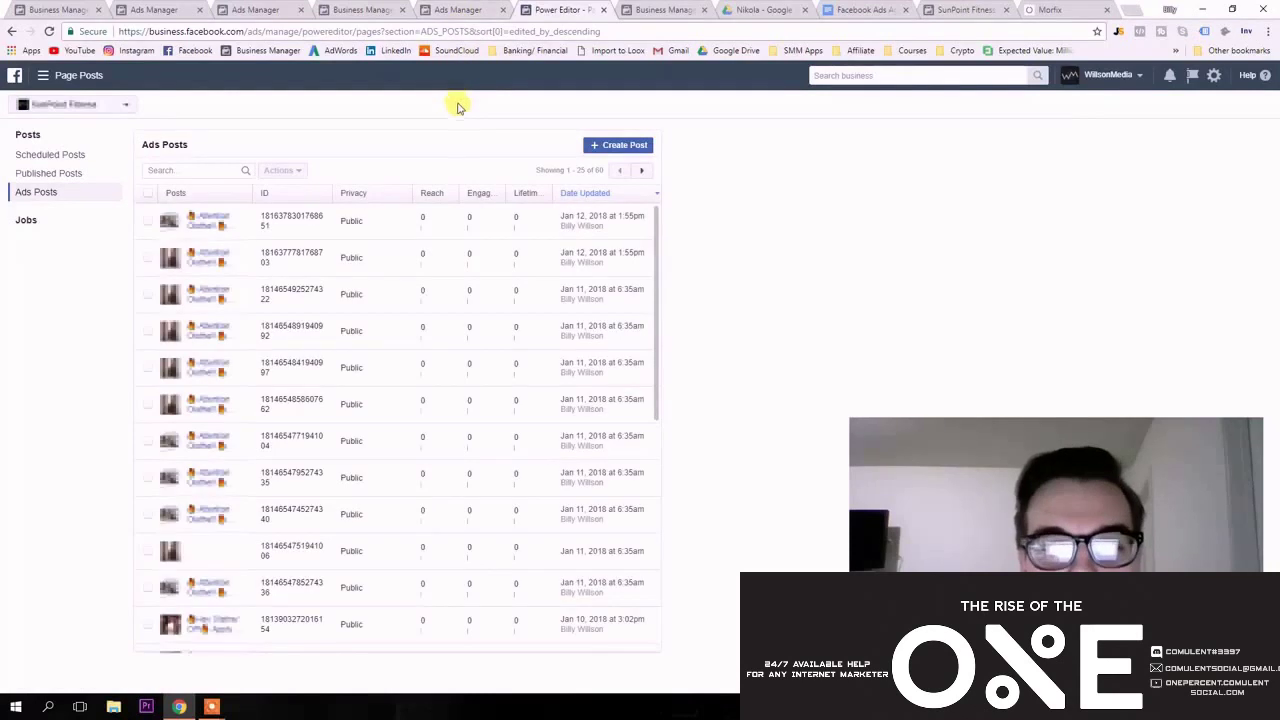
# Copy the ID of the first post in the Ads Posts list.
pyautogui.doubleClick(259, 223)
pyautogui.click(270, 225)
pyautogui.click(818, 219)
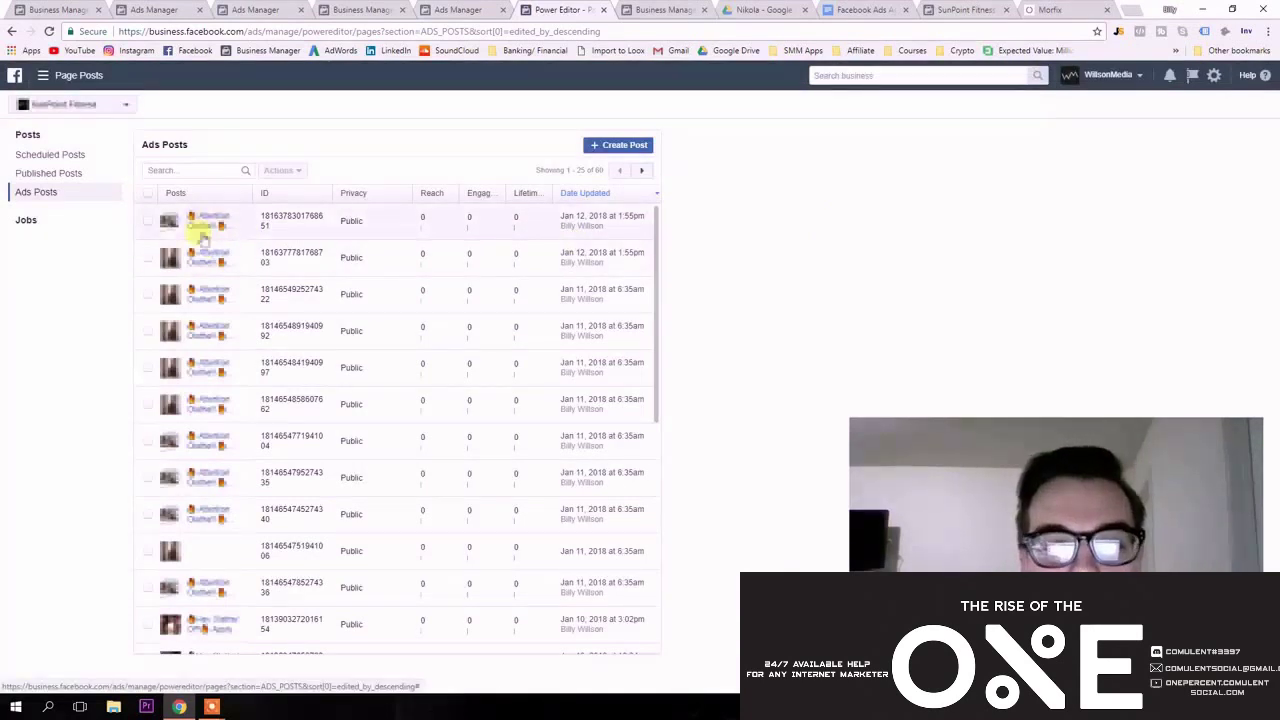
pyautogui.doubleClick(285, 222)
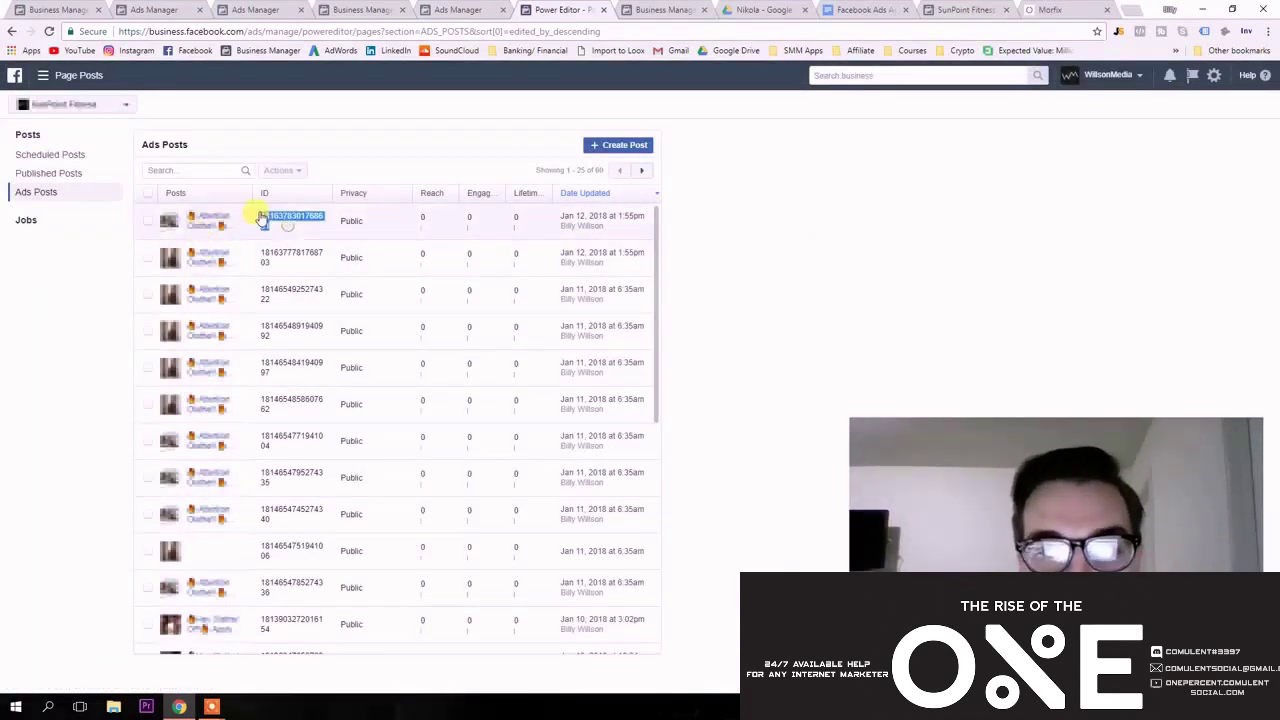
pyautogui.rightClick(277, 225)
pyautogui.click(264, 218)
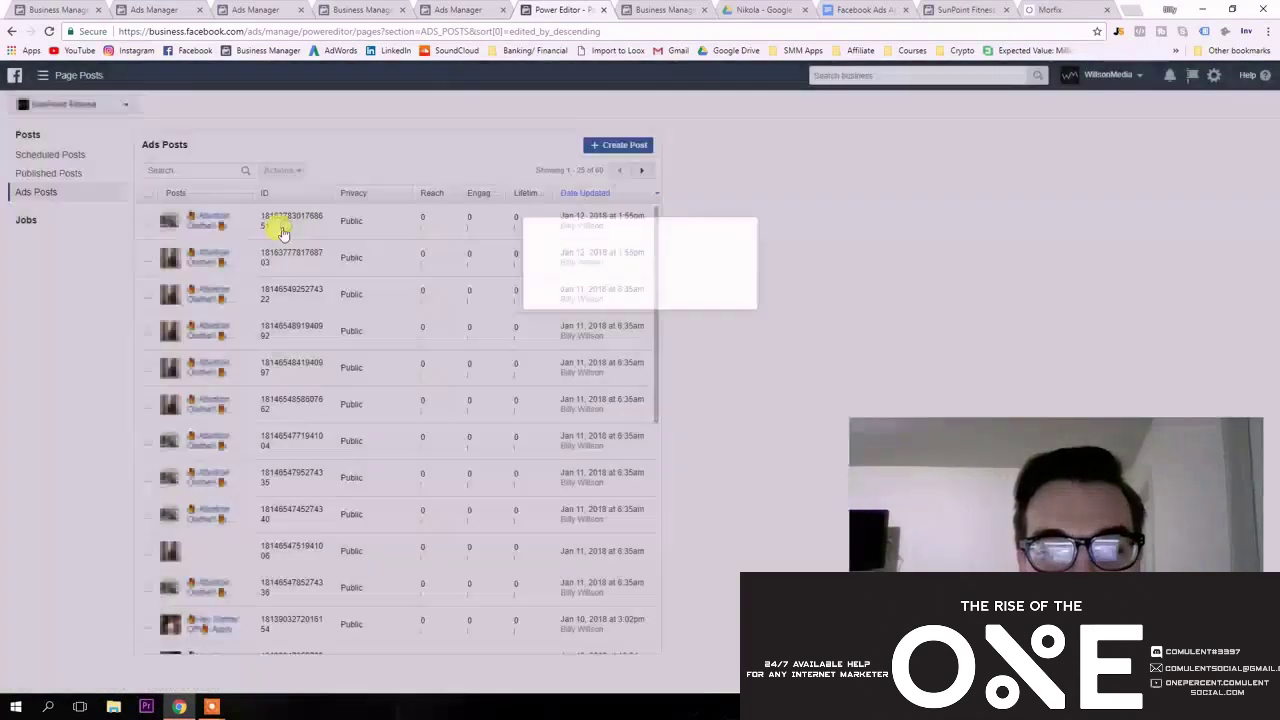
pyautogui.doubleClick(262, 221)
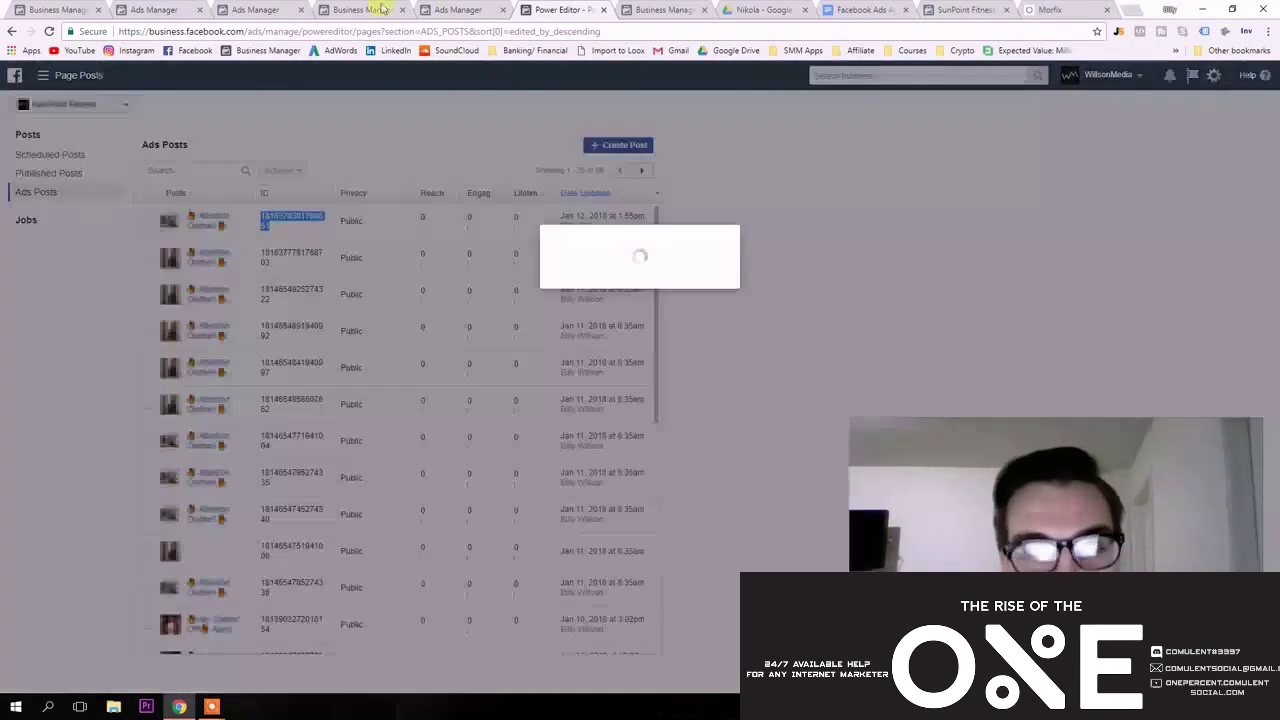
# Return to Ads Manager and open the selected campaign's first ad, Default name - Traffic - Copy, for editing.
pyautogui.click(450, 10)
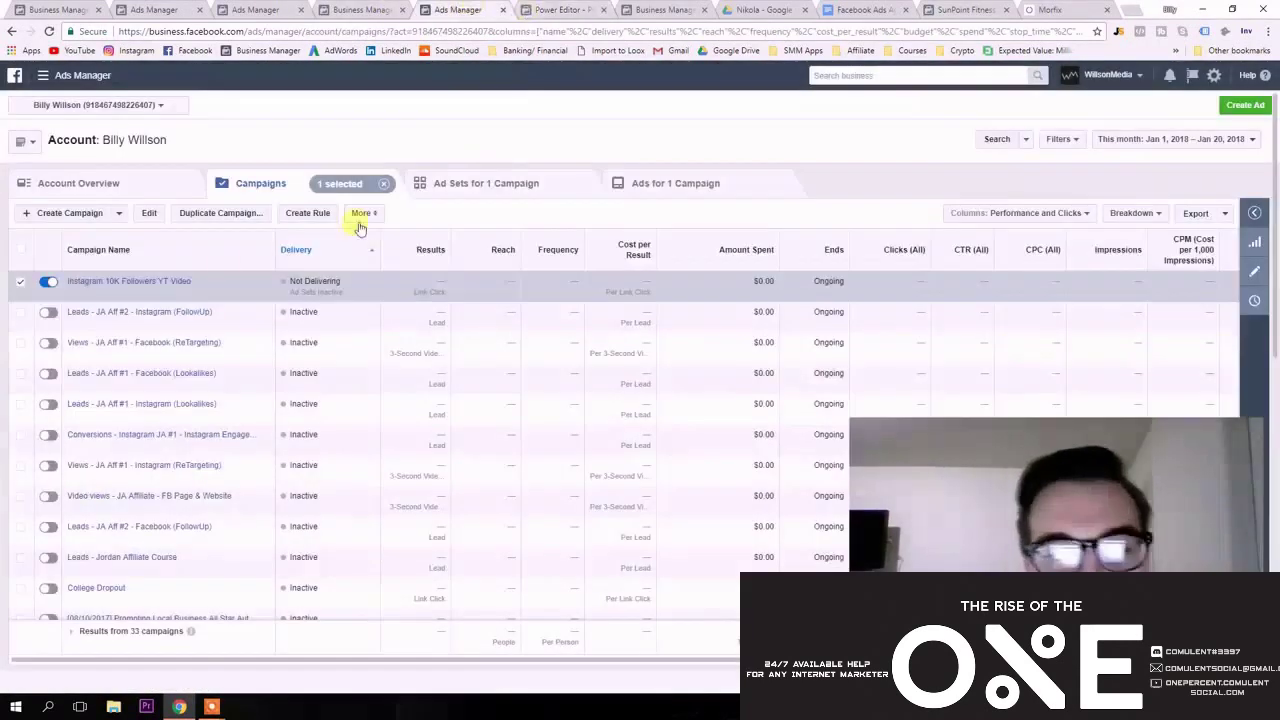
pyautogui.click(630, 180)
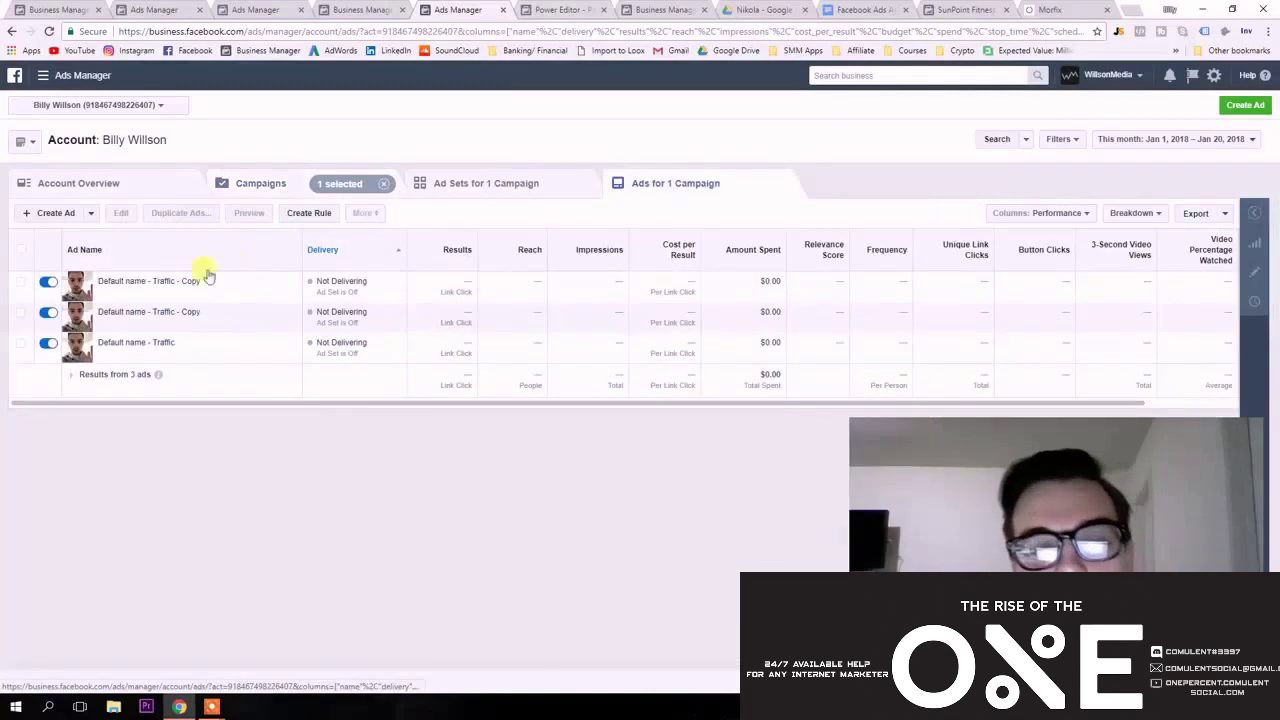
pyautogui.click(150, 296)
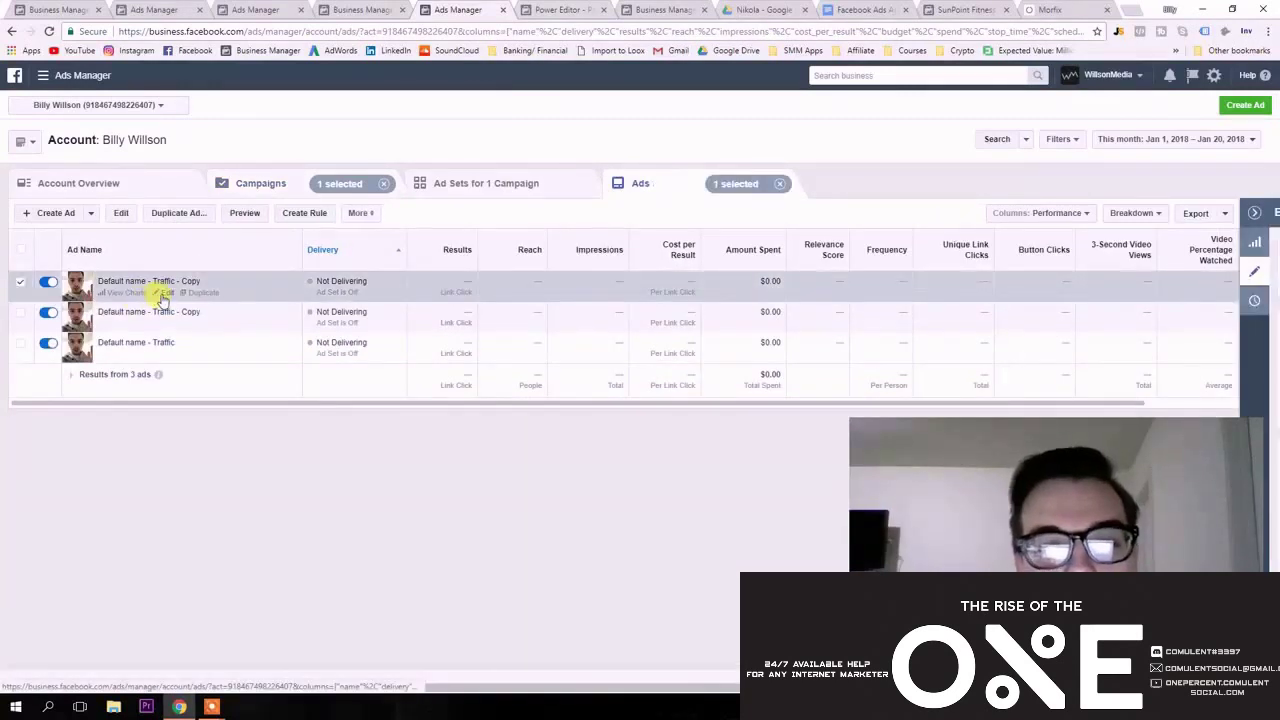
pyautogui.click(163, 292)
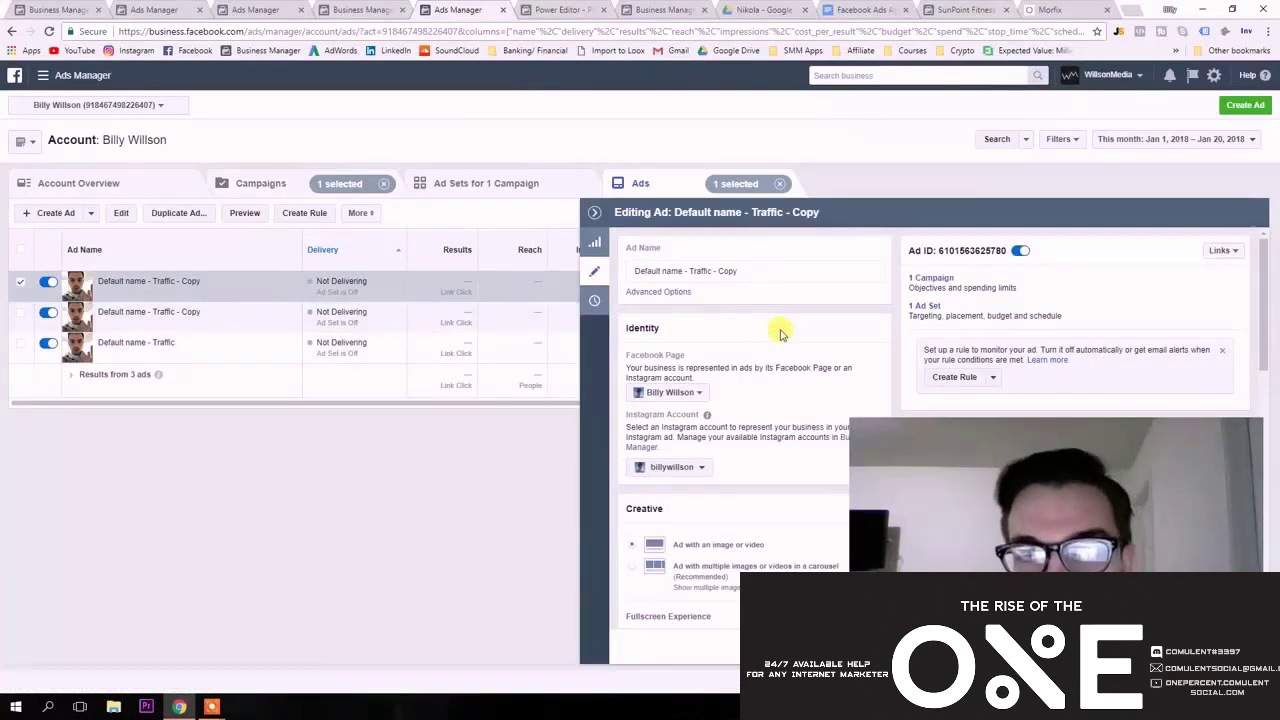
# Review the ad's identity, creative and preview settings, and close the ad editor.
pyautogui.scroll(-2, 805, 335)
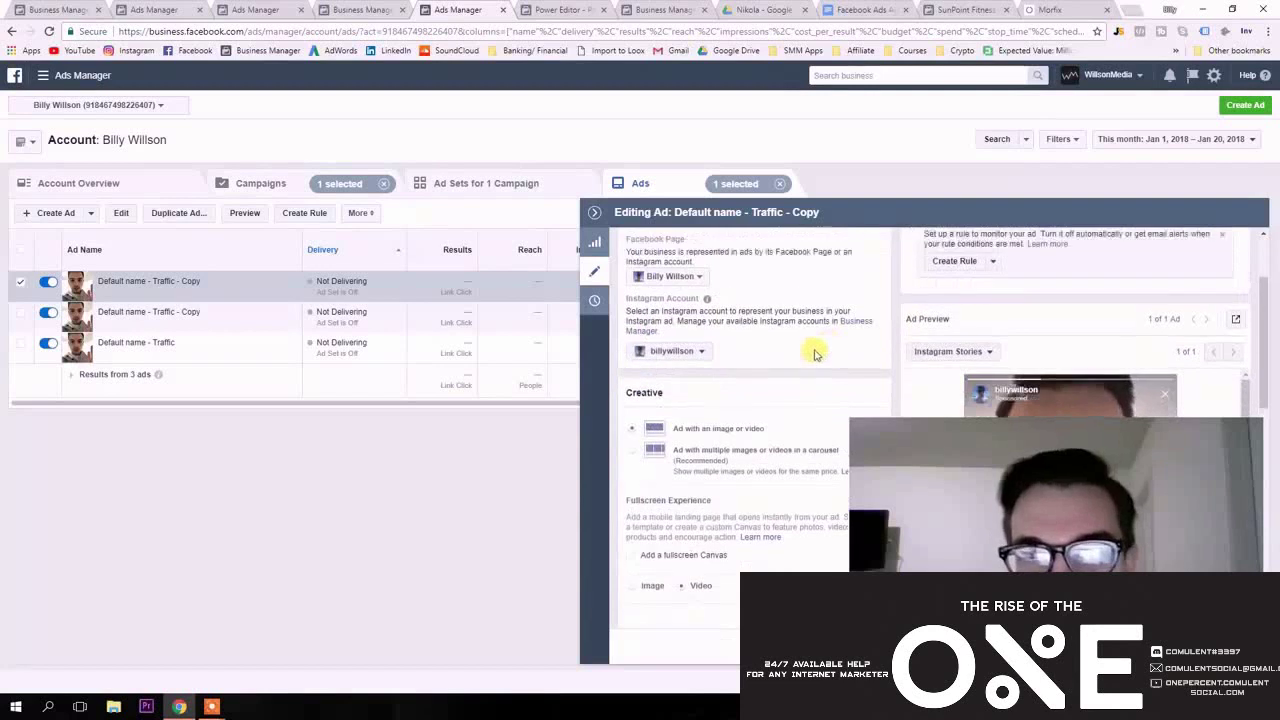
pyautogui.scroll(3, 805, 347)
pyautogui.scroll(-3, 737, 355)
pyautogui.scroll(-6, 737, 362)
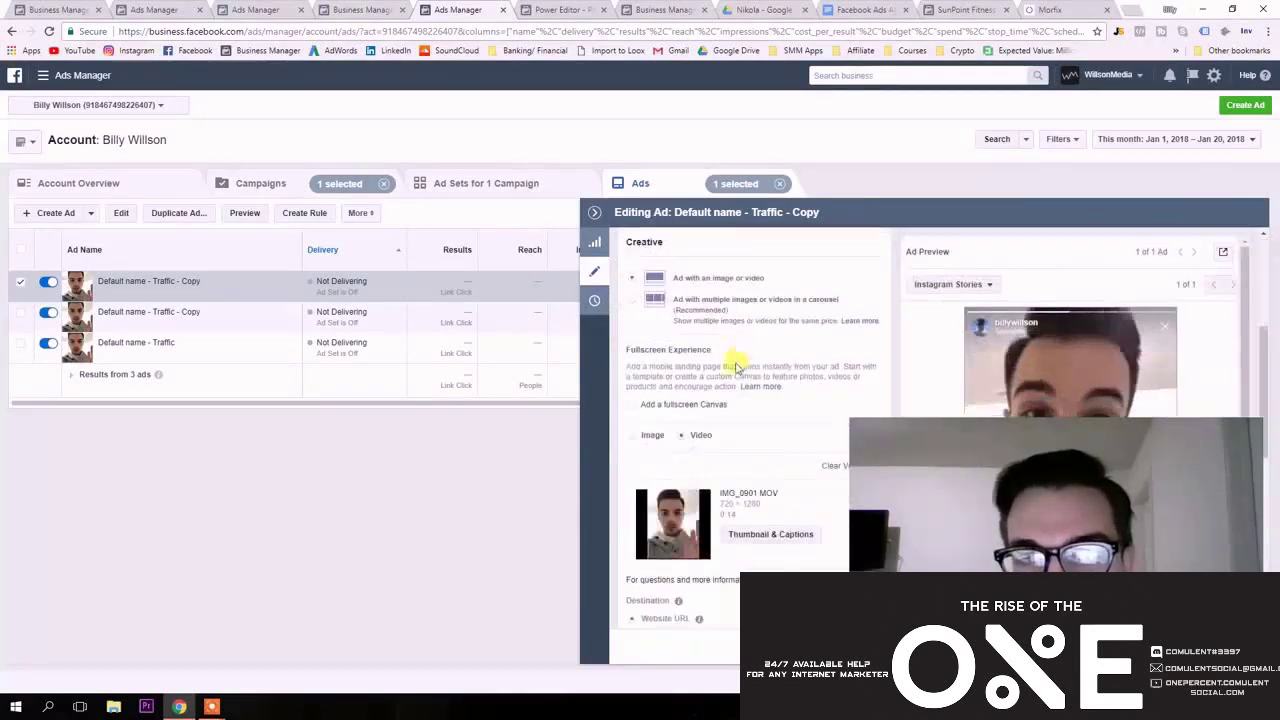
pyautogui.scroll(10, 733, 373)
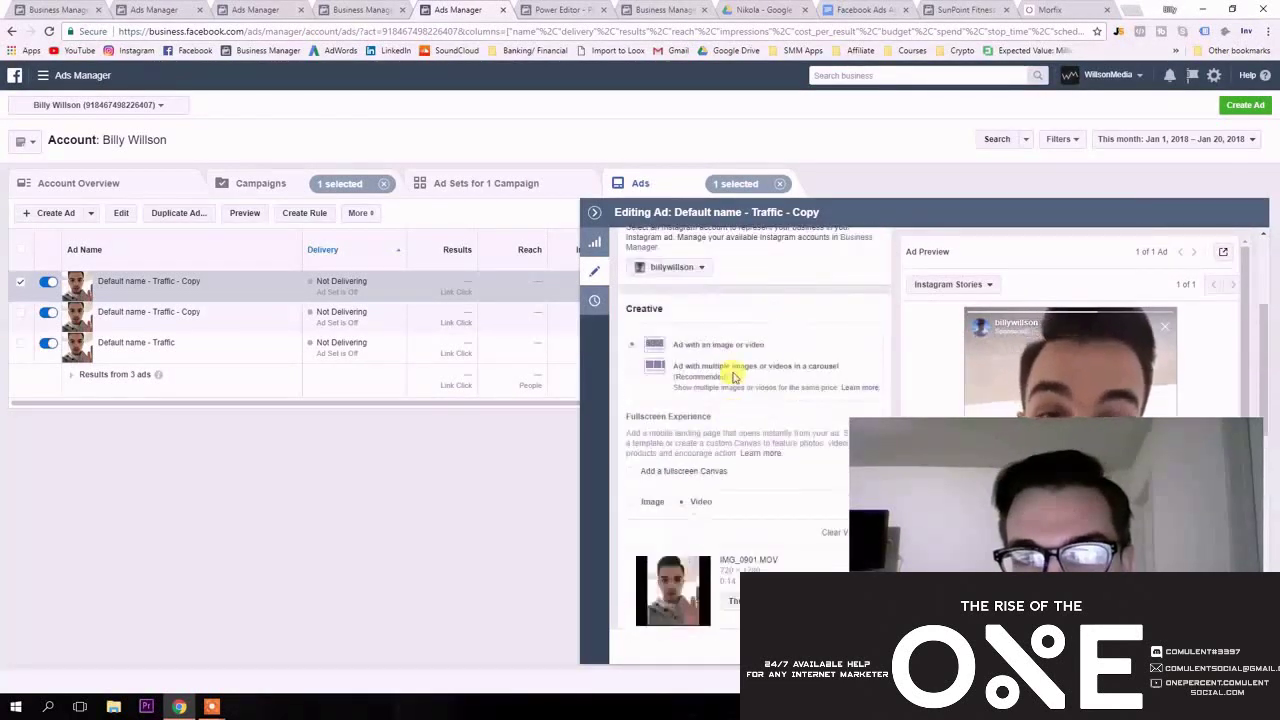
pyautogui.click(594, 212)
# Select only the campaign Leads - JA Aff #2 - Instagram (FollowUp) and open its "Became a Lead" ad for editing.
pyautogui.click(510, 186)
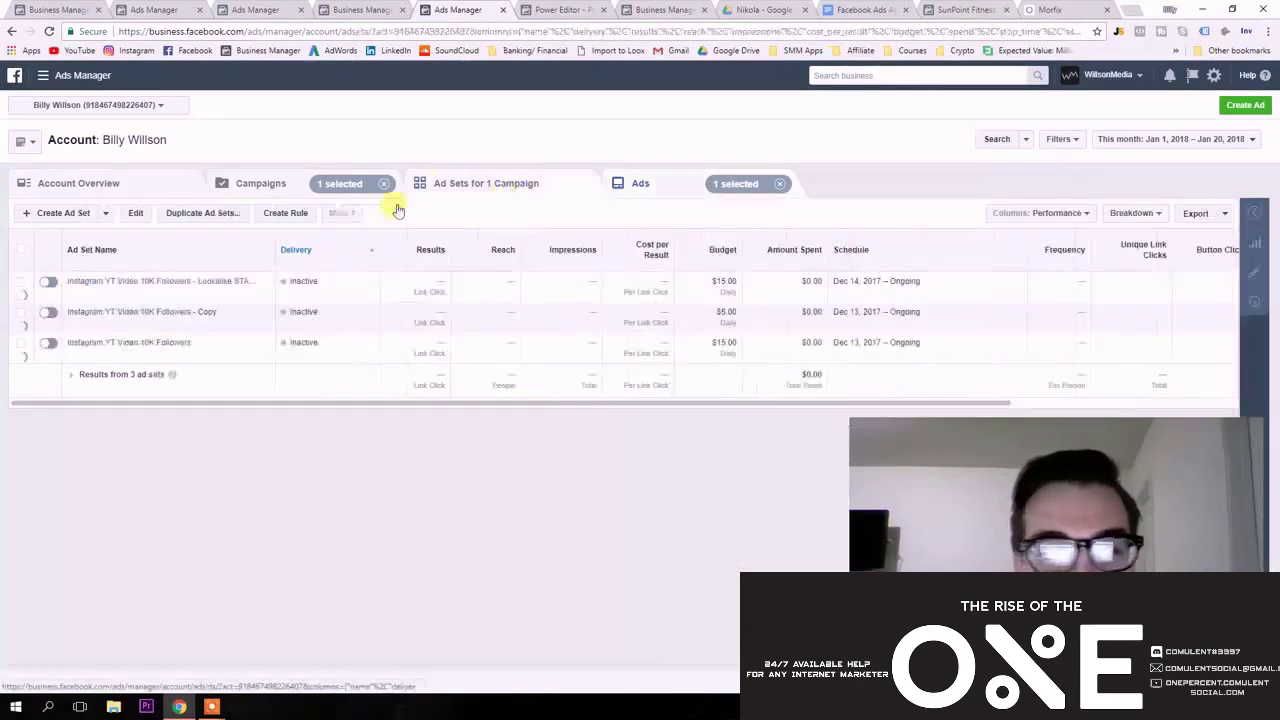
pyautogui.click(250, 186)
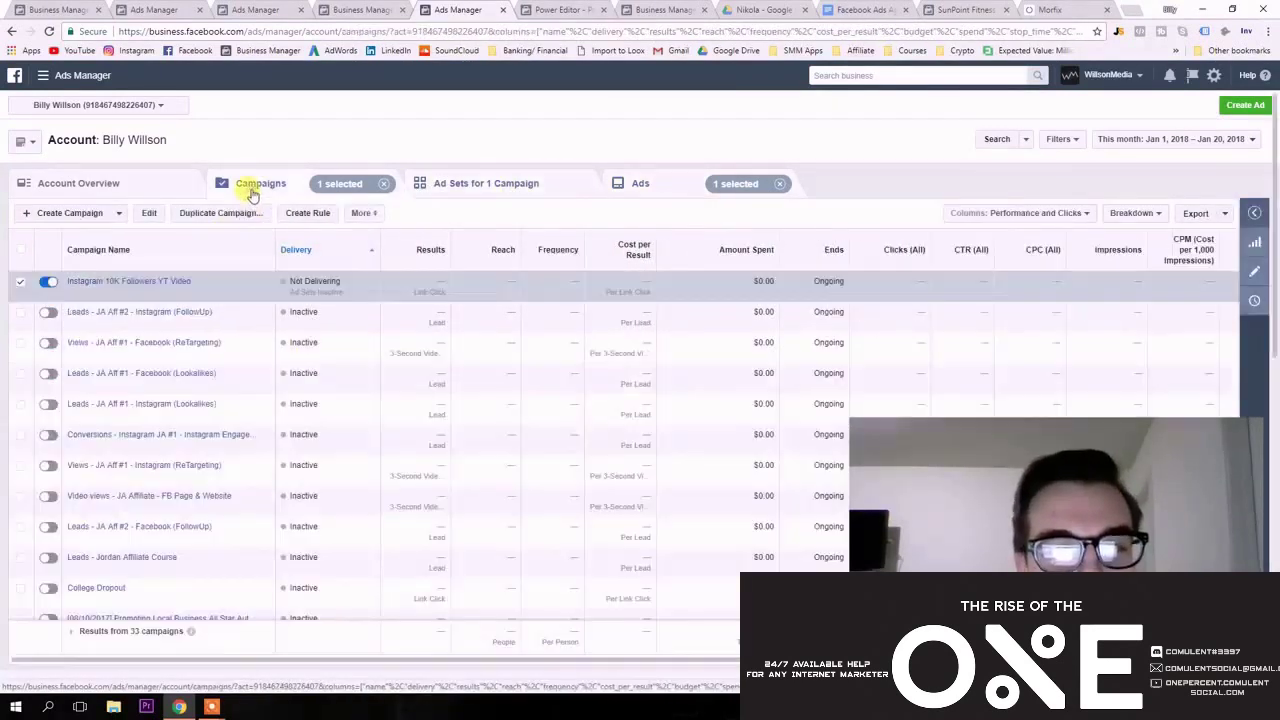
pyautogui.click(23, 285)
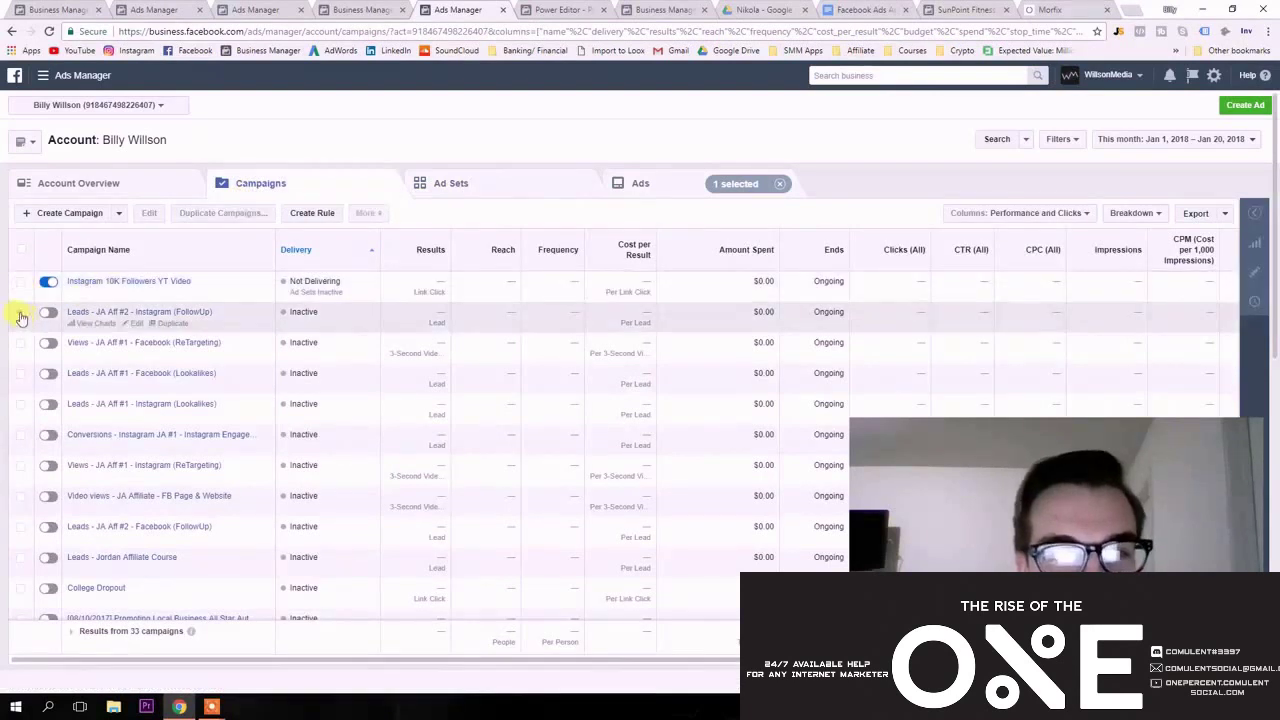
pyautogui.click(694, 190)
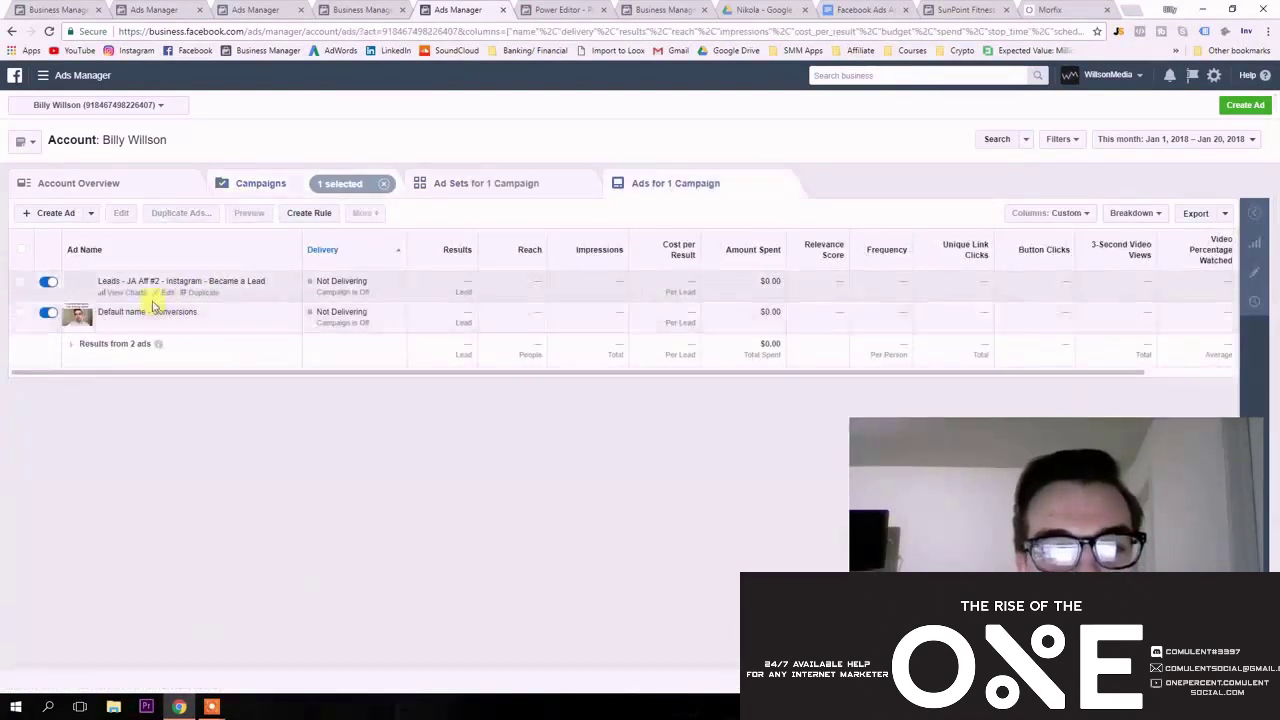
pyautogui.click(163, 292)
# Switch the ad's creative to Use Existing Post and look over its page post settings.
pyautogui.scroll(-3, 686, 404)
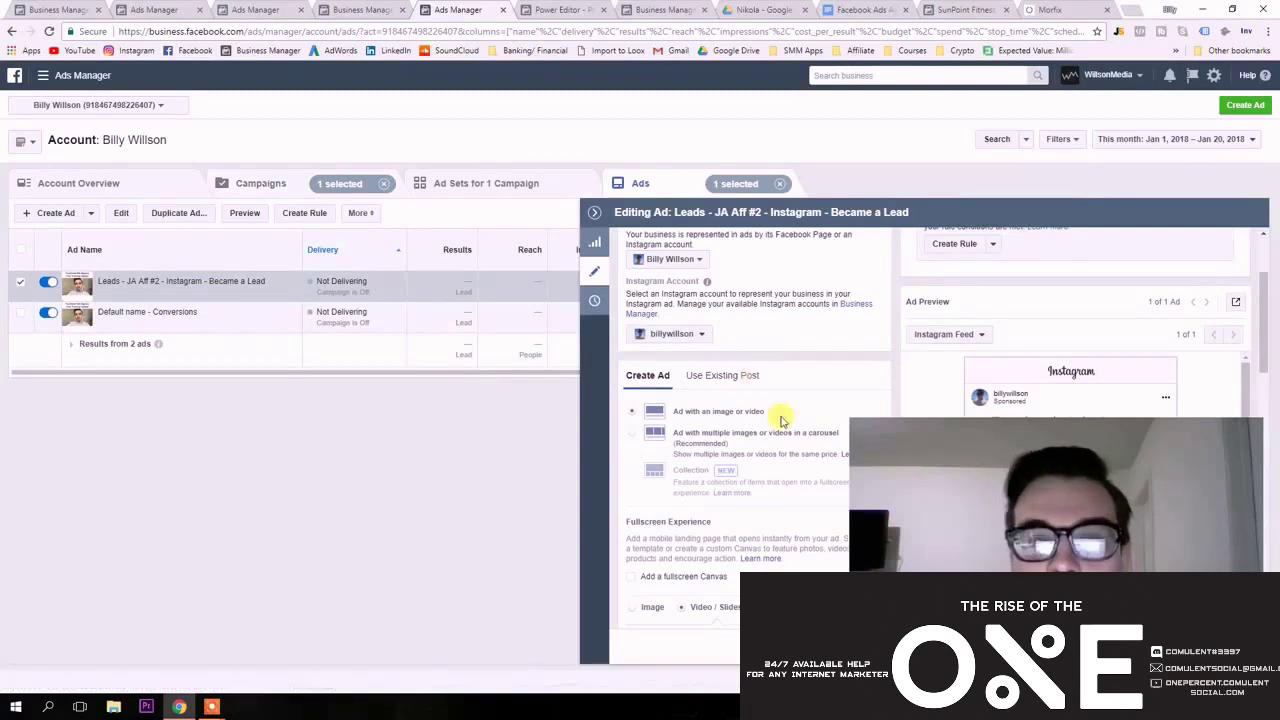
pyautogui.click(735, 376)
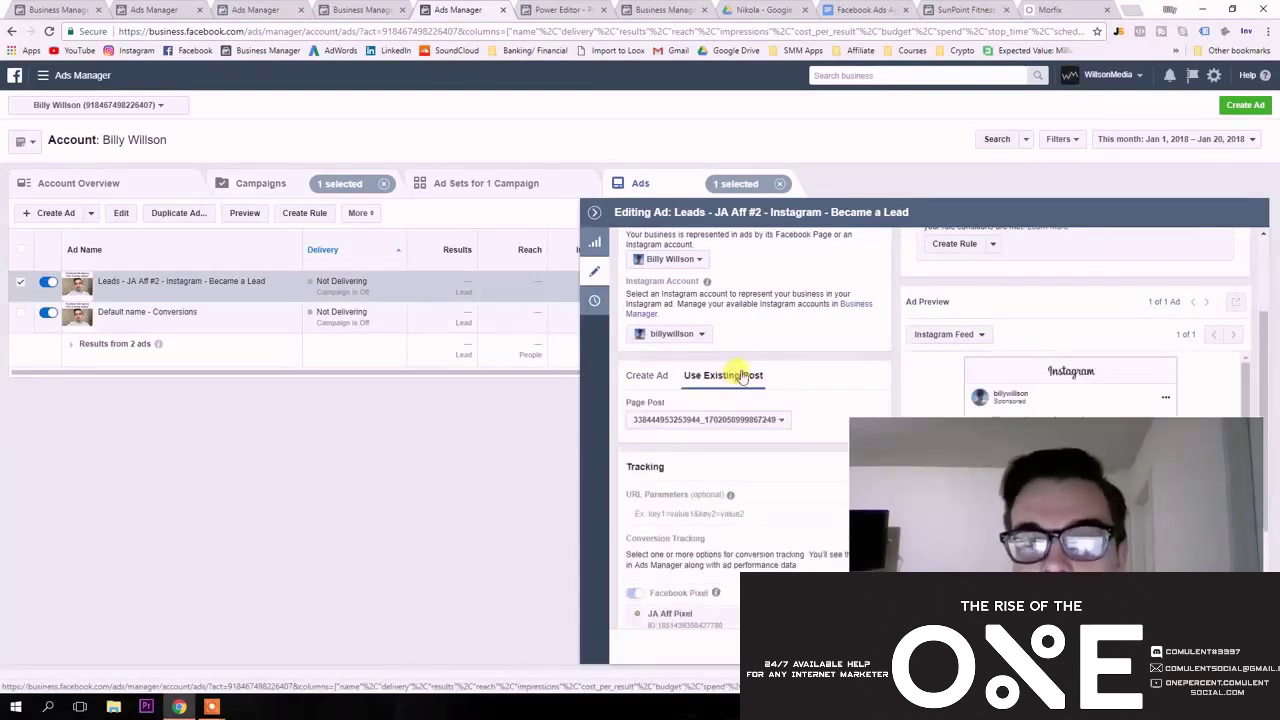
pyautogui.scroll(-2, 771, 376)
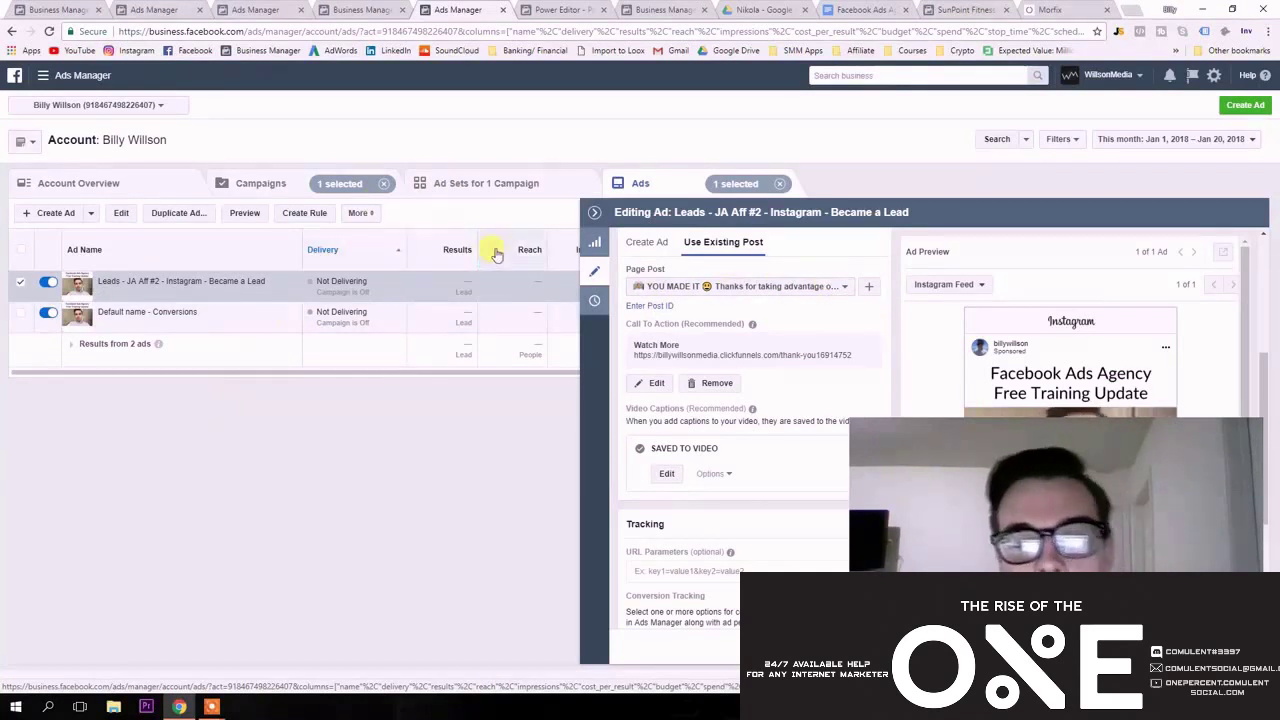
pyautogui.moveTo(518, 250)
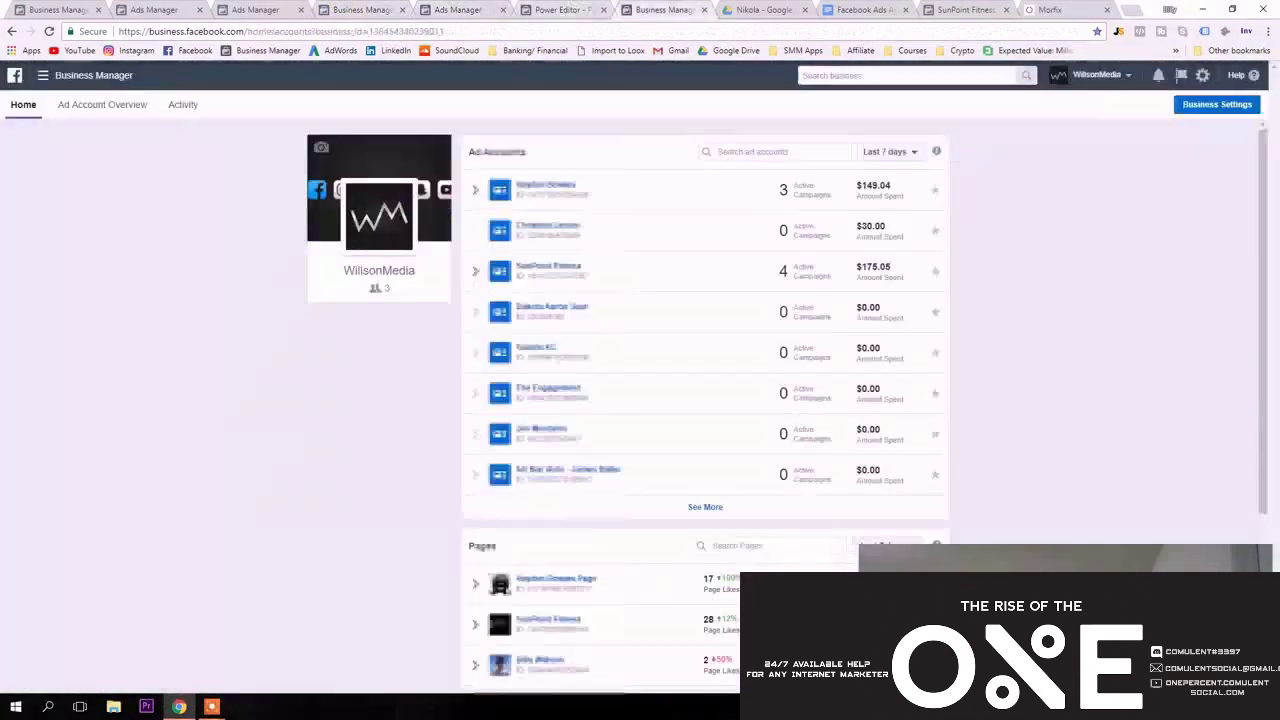
# Enter the copied post ID as the ad's existing page post and close the ad editor.
pyautogui.click(585, 9)
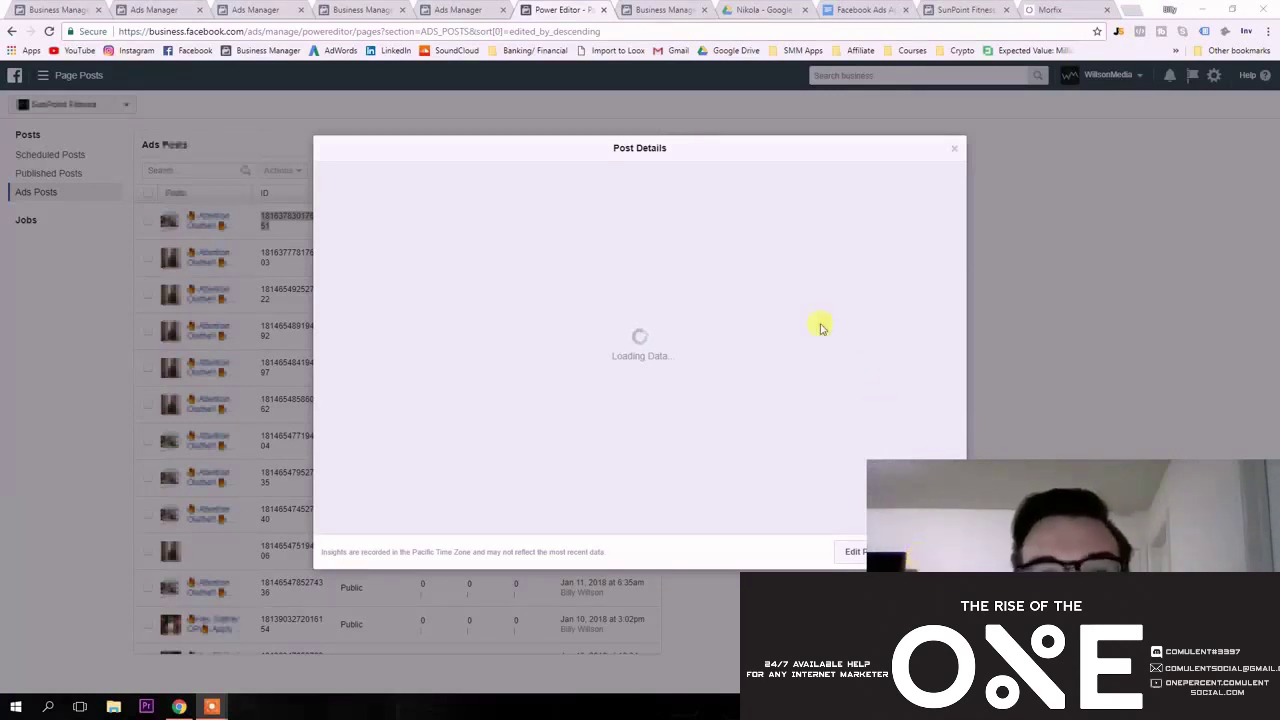
pyautogui.click(464, 8)
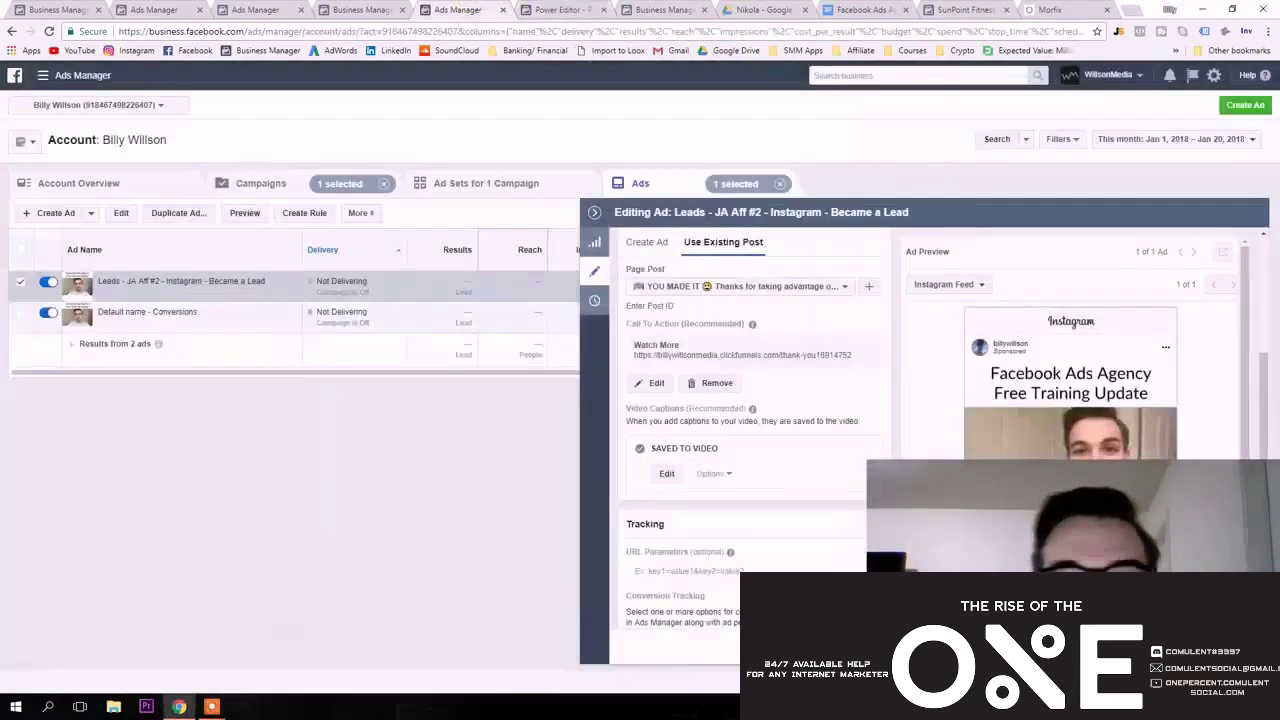
pyautogui.click(656, 373)
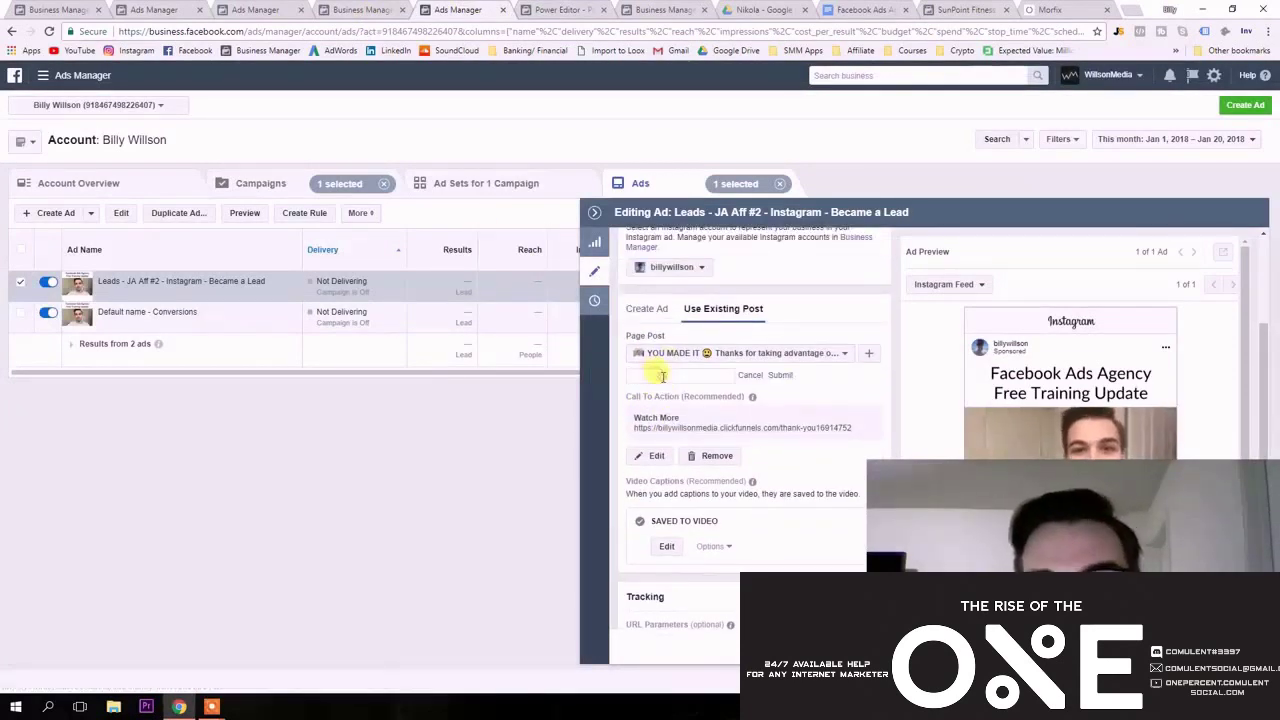
pyautogui.hotkey('ctrl', 'v')
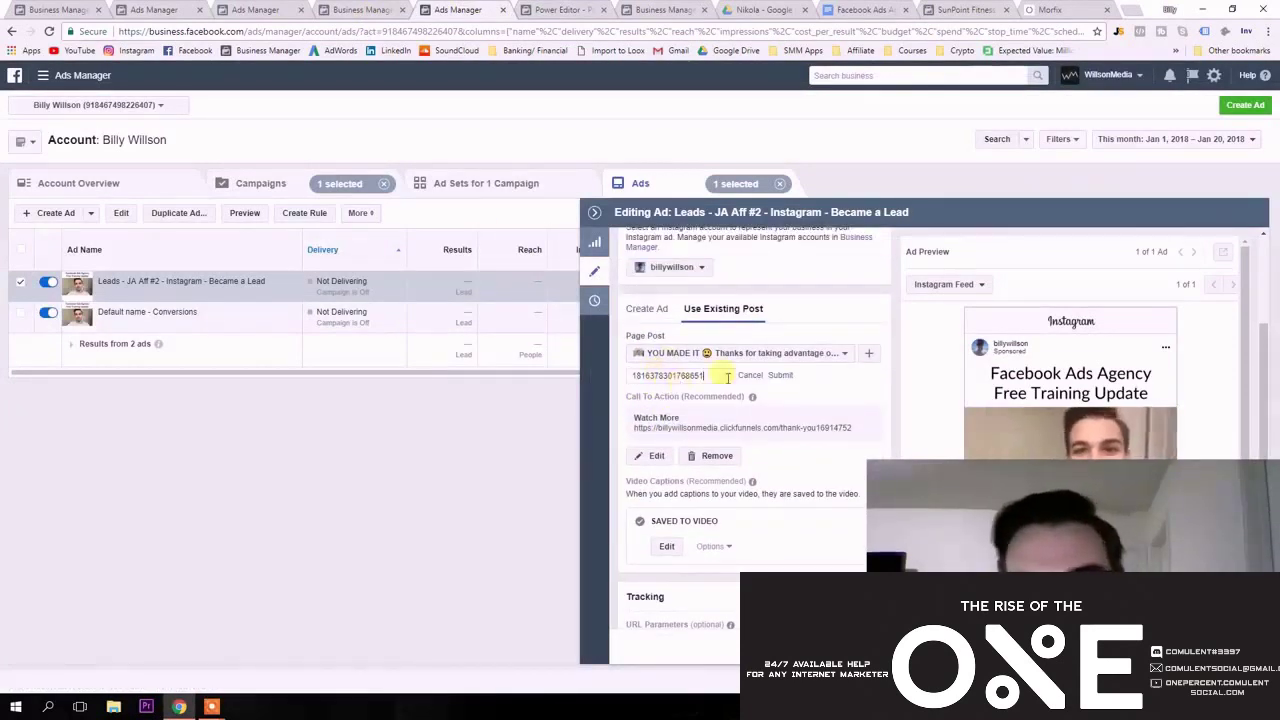
pyautogui.click(798, 379)
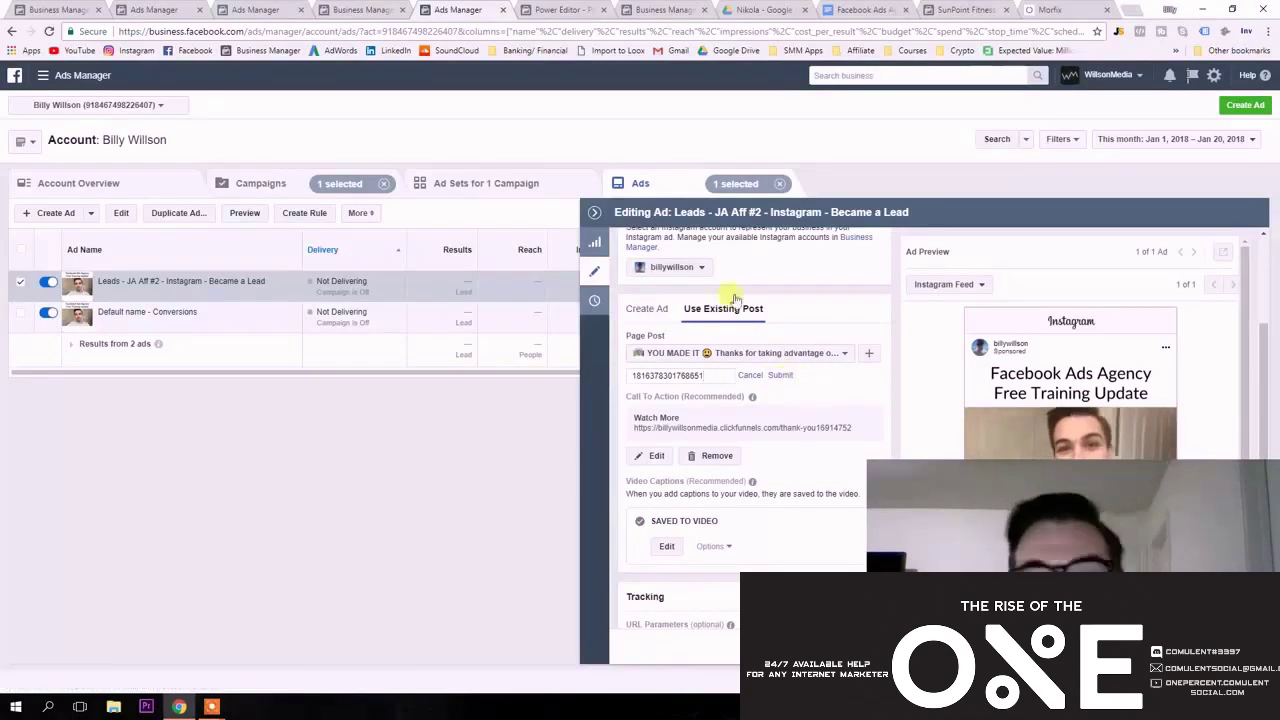
pyautogui.click(593, 214)
pyautogui.click(529, 318)
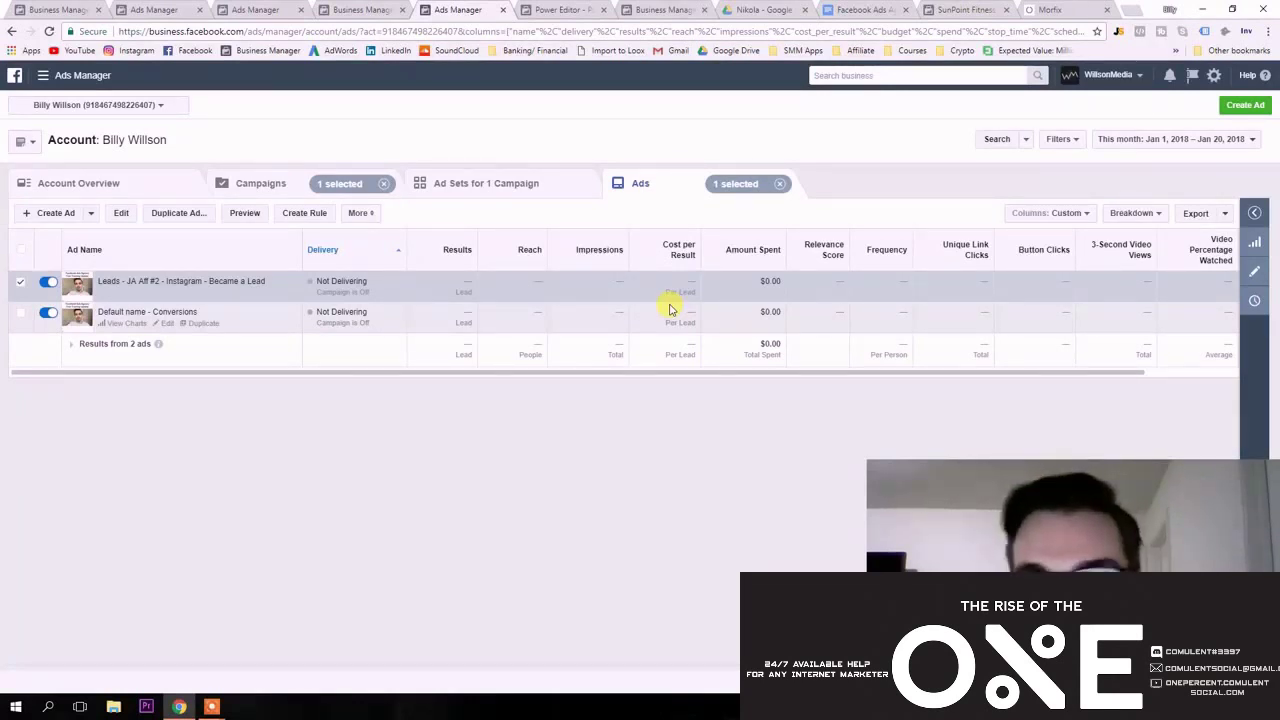
pyautogui.click(361, 10)
pyautogui.click(285, 12)
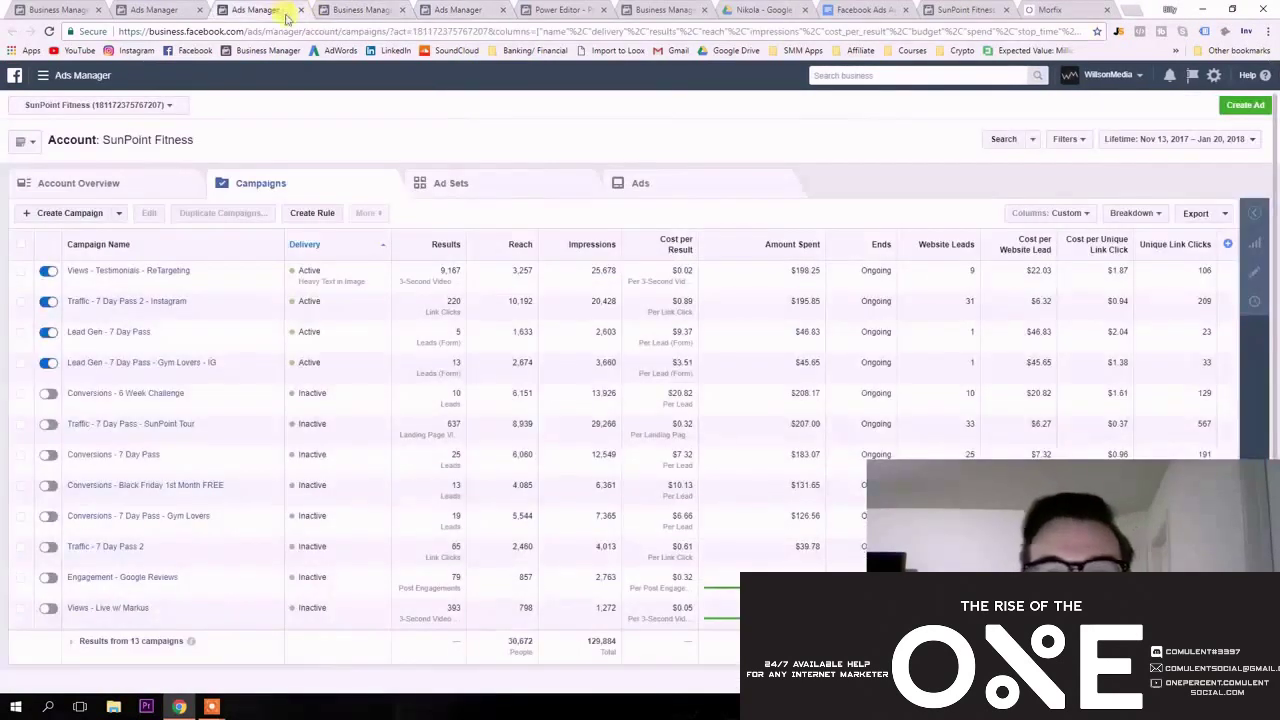
pyautogui.click(412, 8)
pyautogui.click(440, 8)
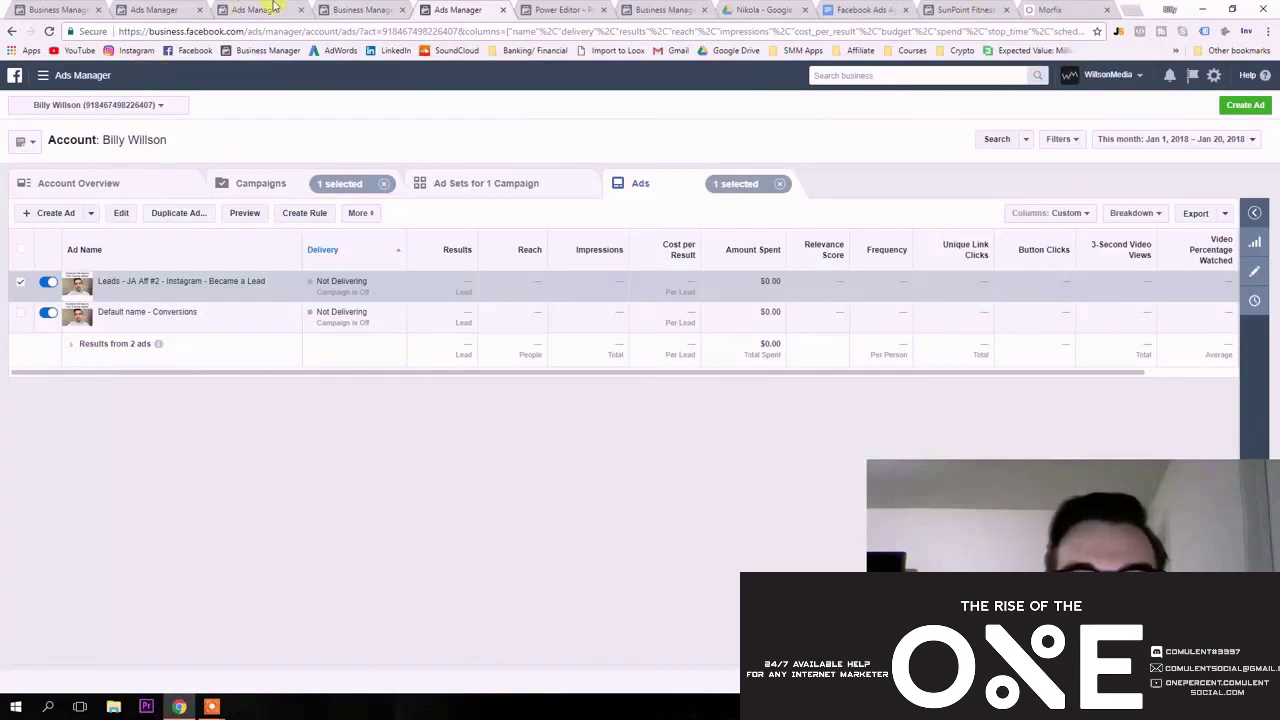
# Show all business tools, open Audience Insights in a separate tab and switch to it.
pyautogui.click(50, 75)
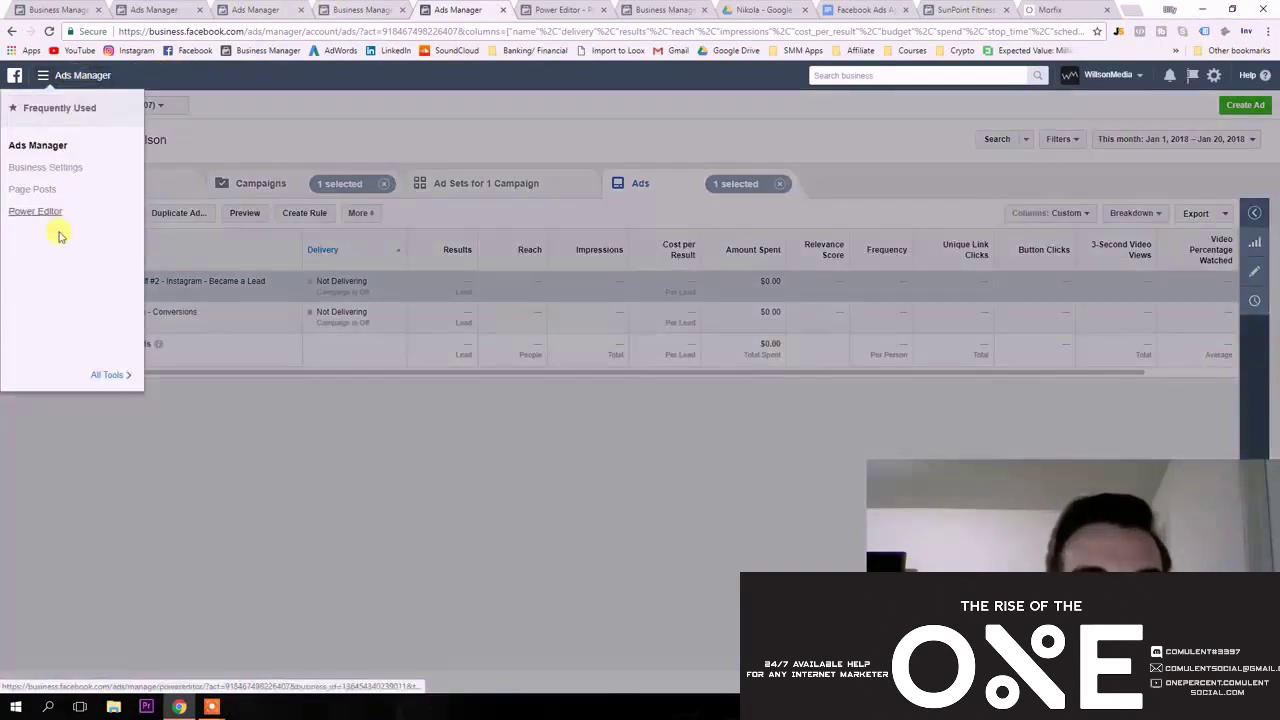
pyautogui.click(106, 374)
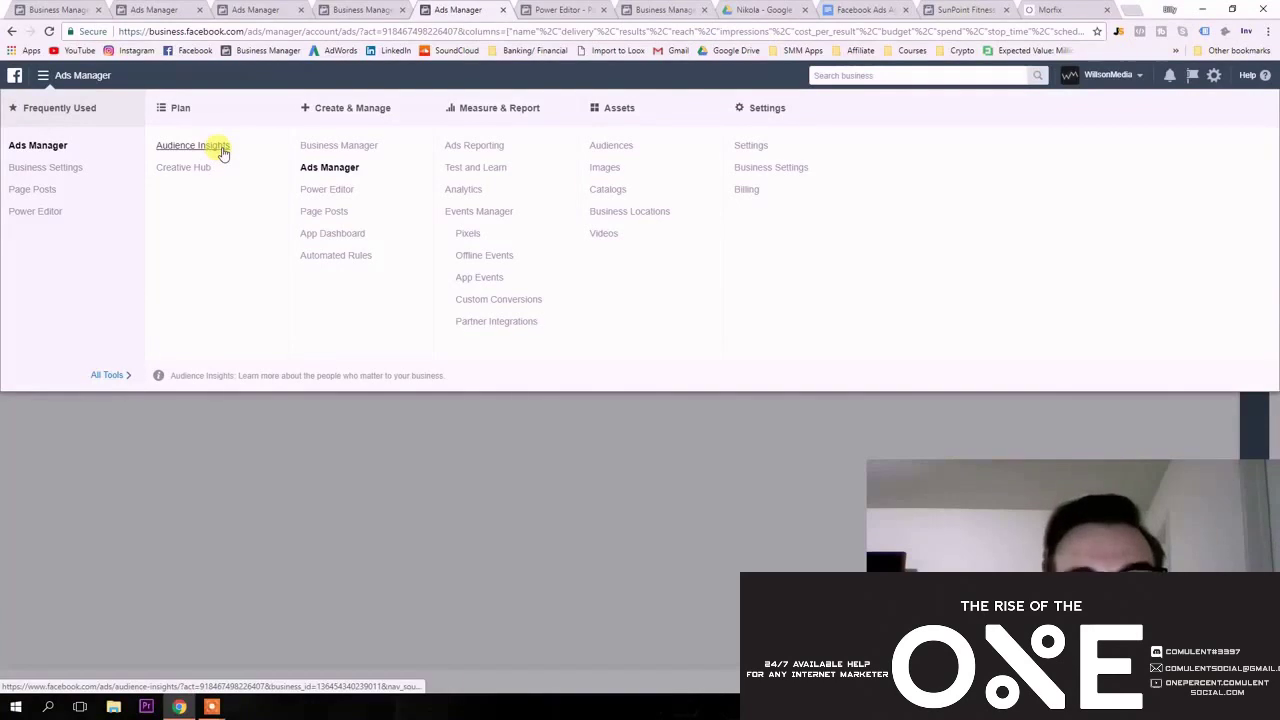
pyautogui.keyDown('ctrl'); pyautogui.click(224, 153); pyautogui.keyUp('ctrl')
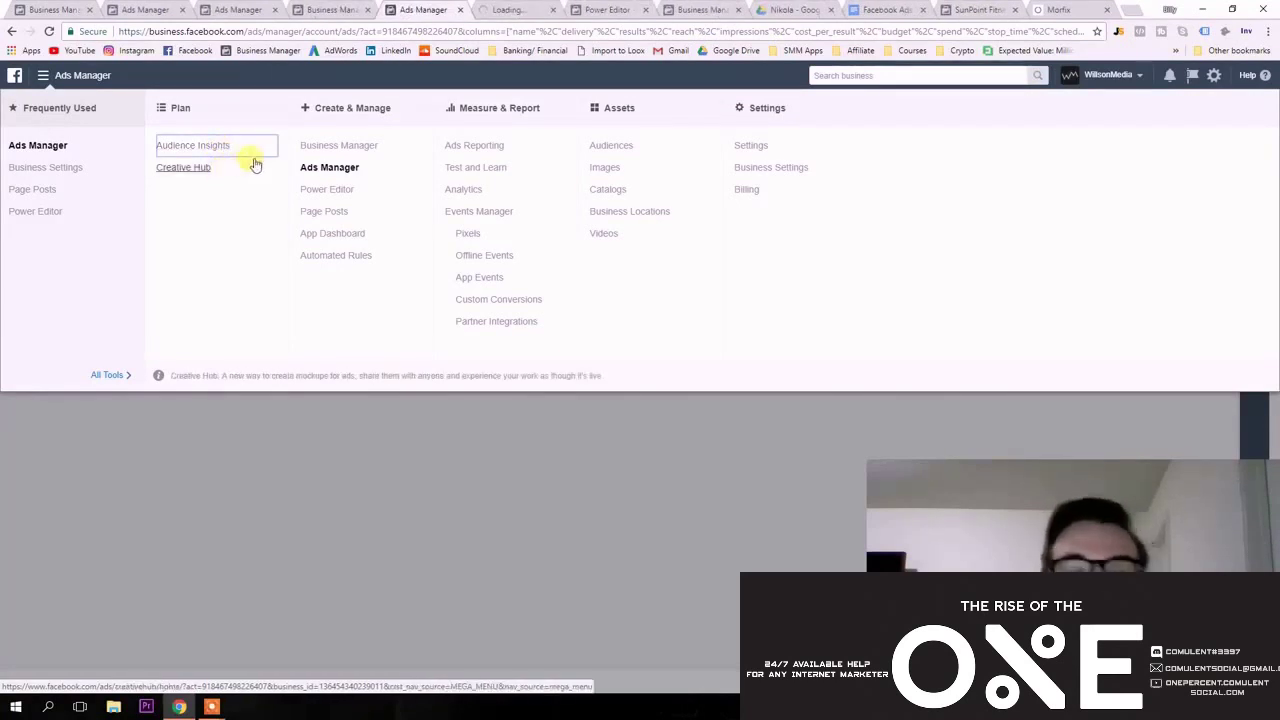
pyautogui.click(513, 9)
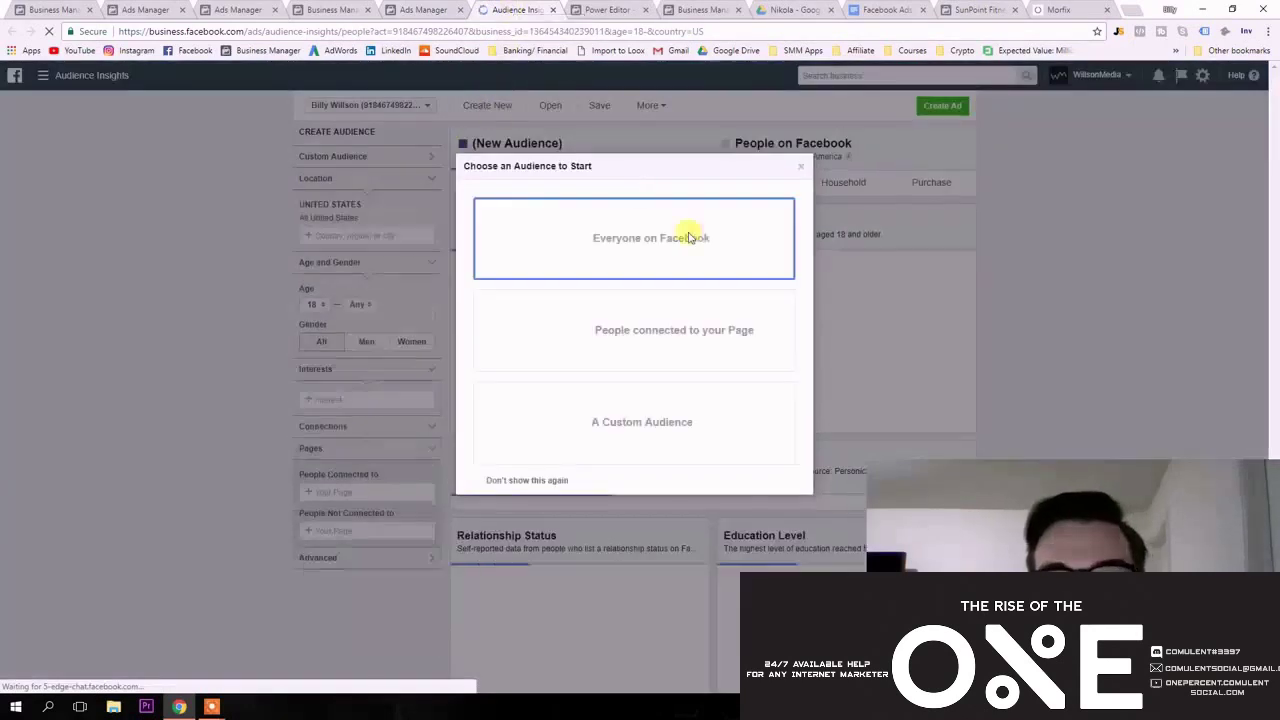
# Dismiss the starting audience chooser and browse the available interest categories for the new audience.
pyautogui.click(799, 167)
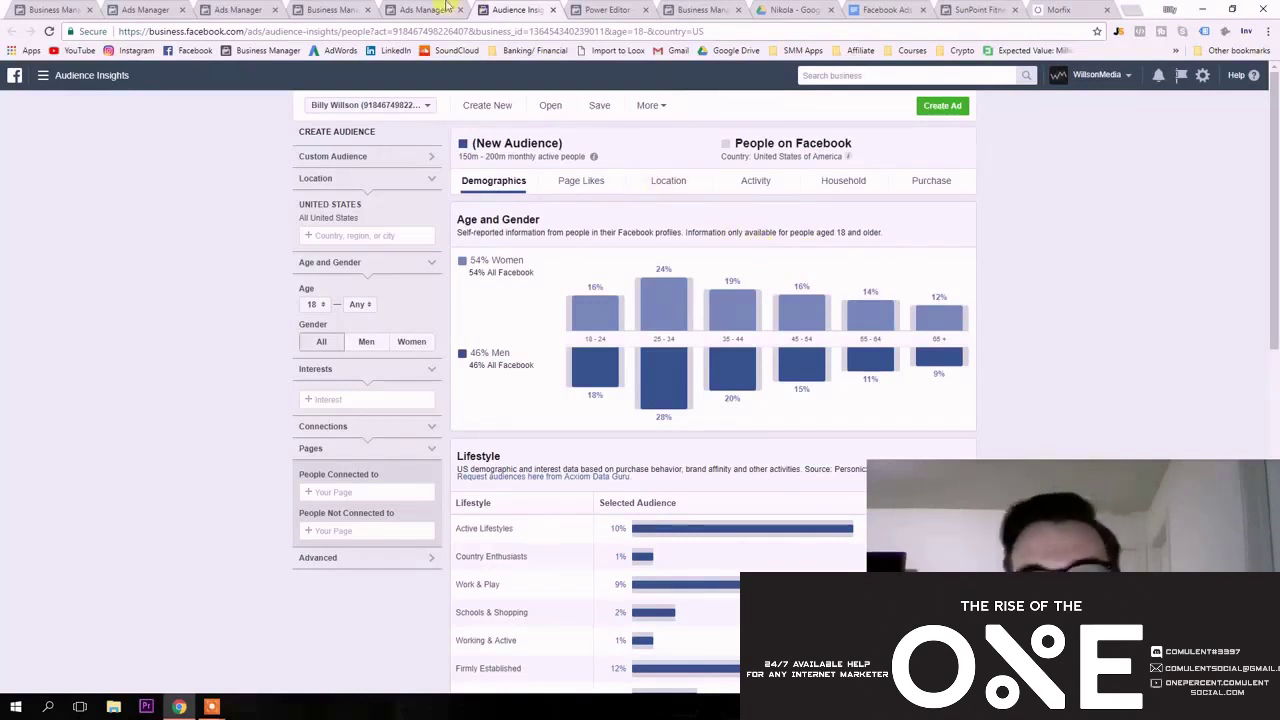
pyautogui.click(80, 75)
pyautogui.click(683, 228)
pyautogui.click(383, 396)
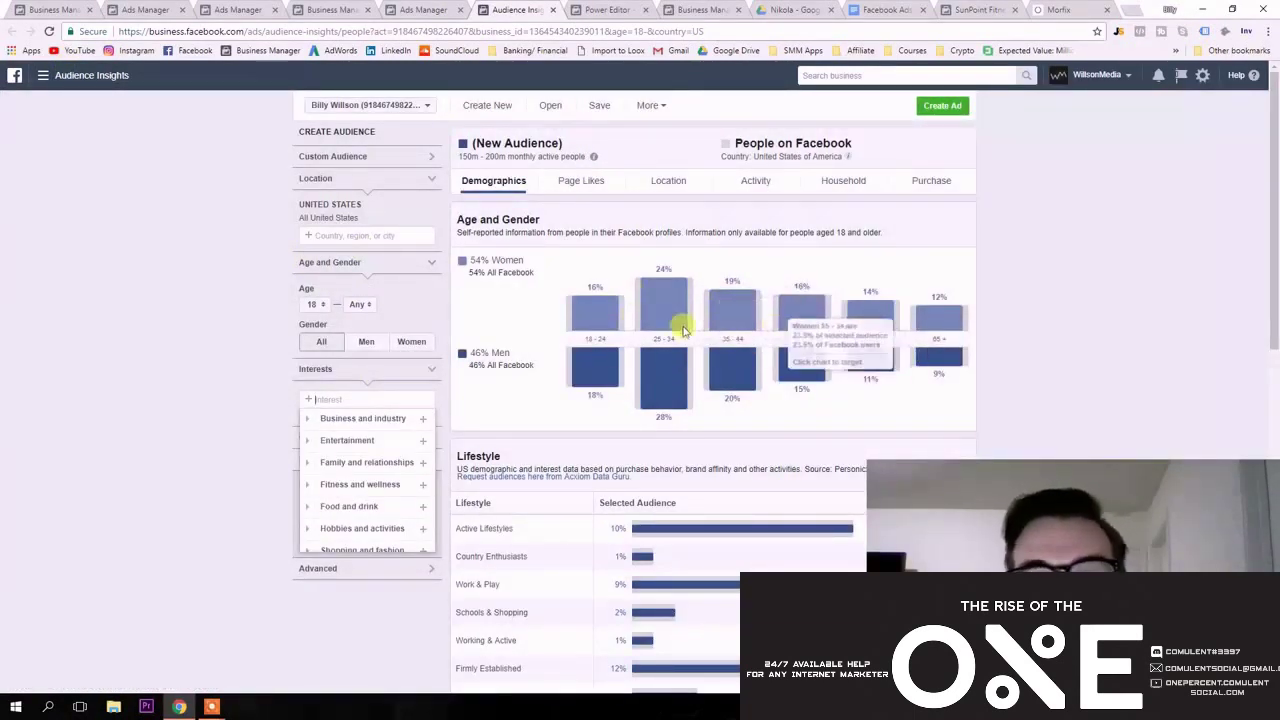
# Show all business tools, open the ad account Settings in a separate browser tab and view it.
pyautogui.click(100, 77)
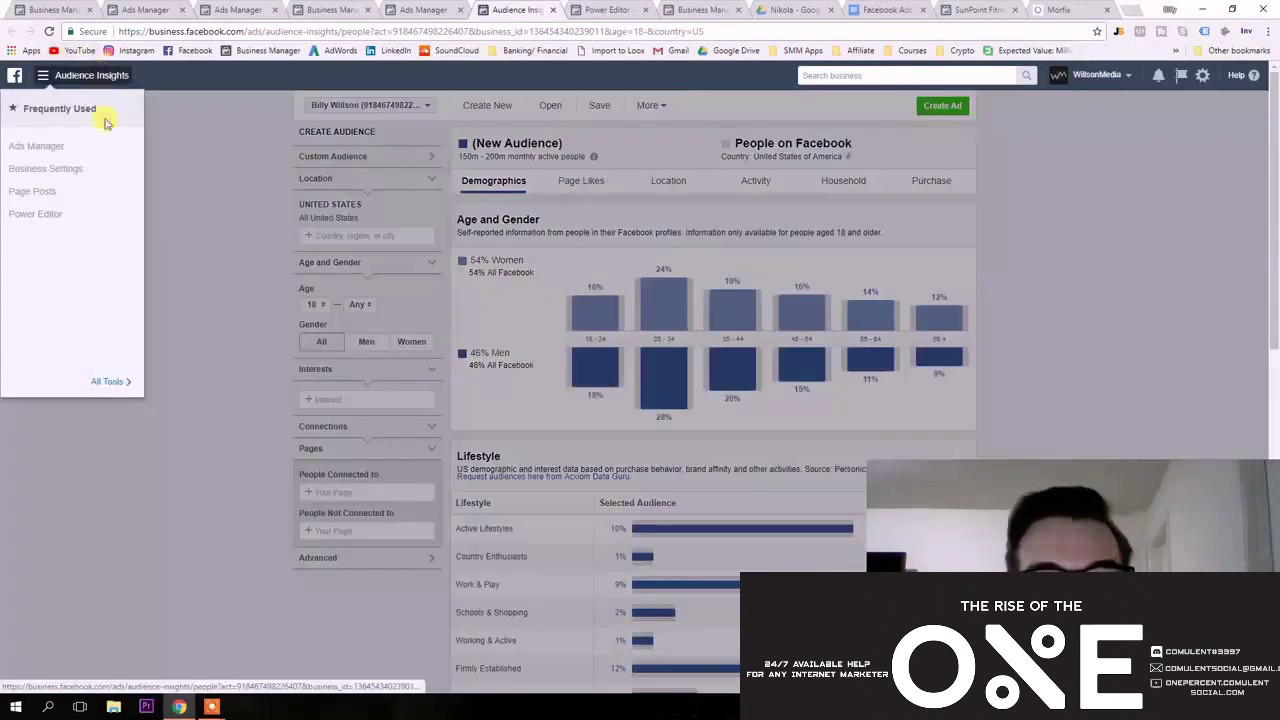
pyautogui.click(105, 380)
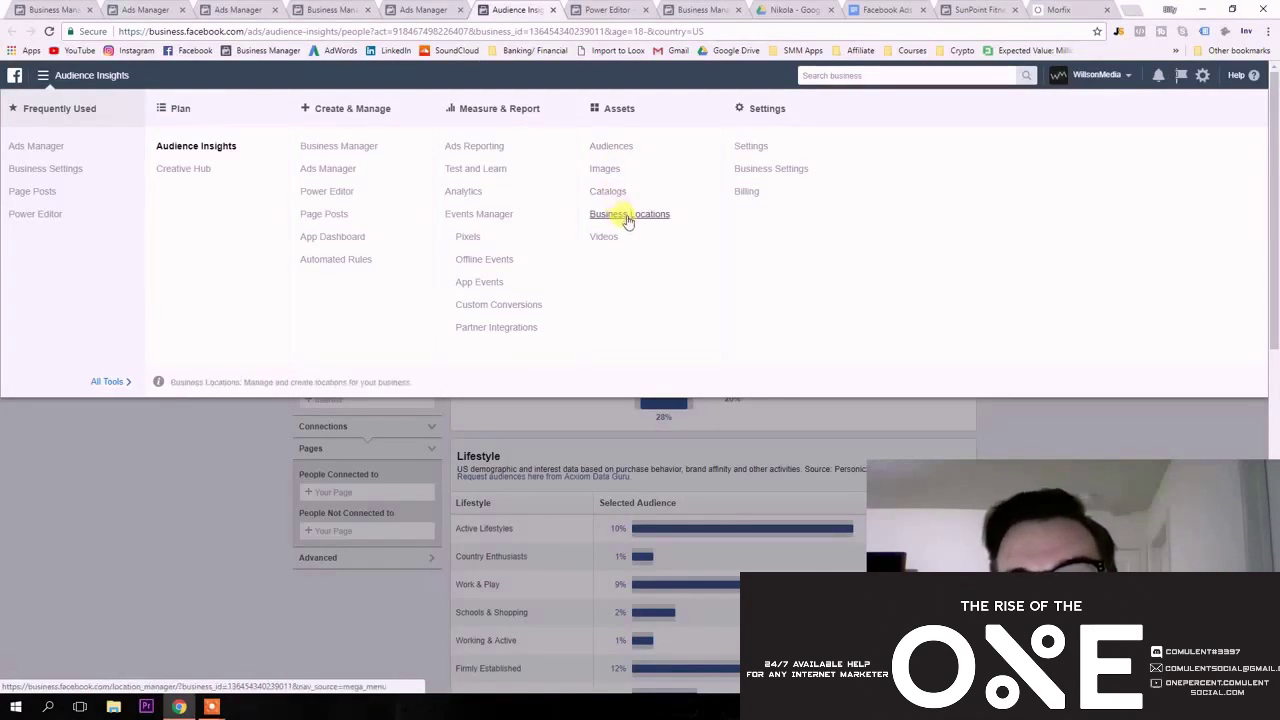
pyautogui.middleClick(752, 152)
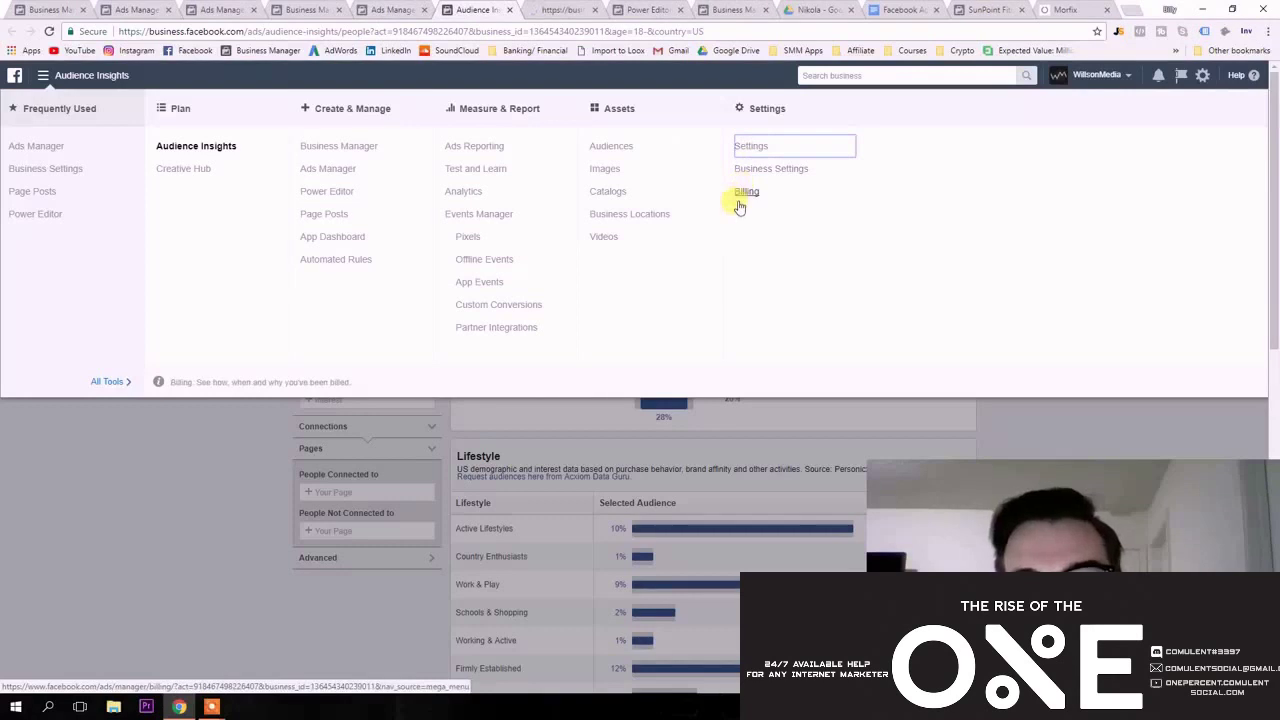
pyautogui.hotkey('ctrl', 'Tab')
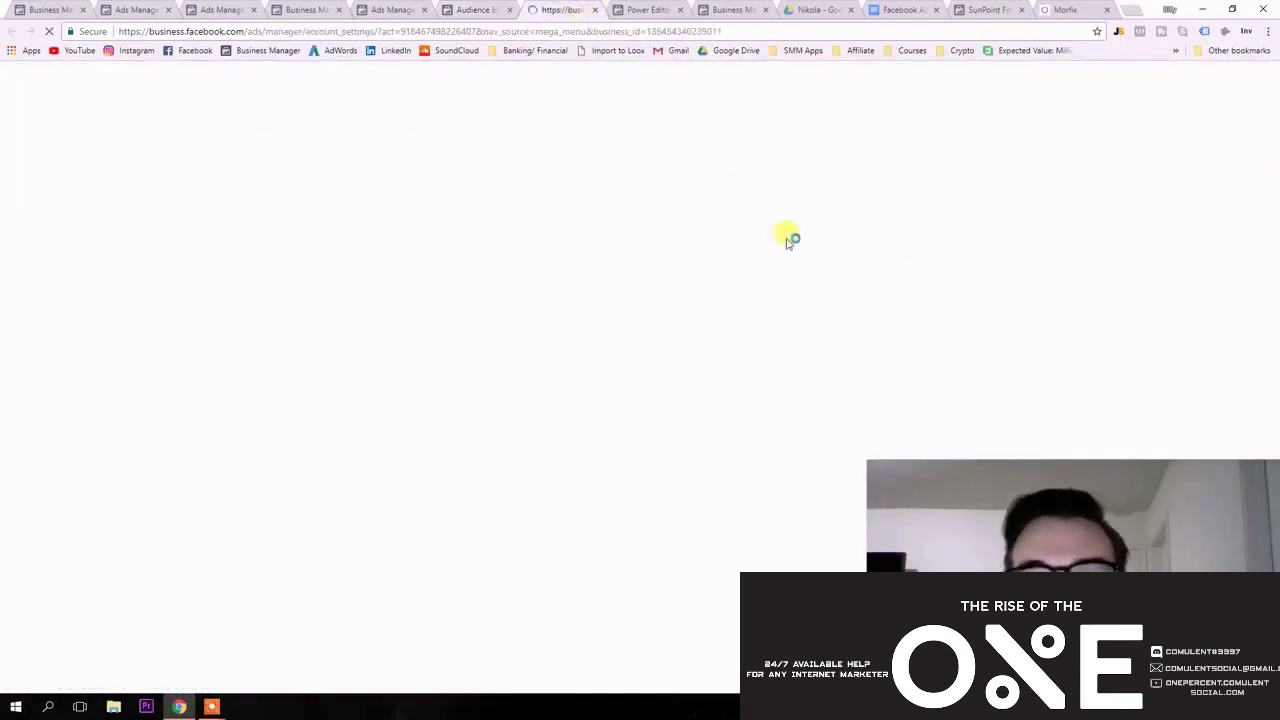
pyautogui.click(494, 6)
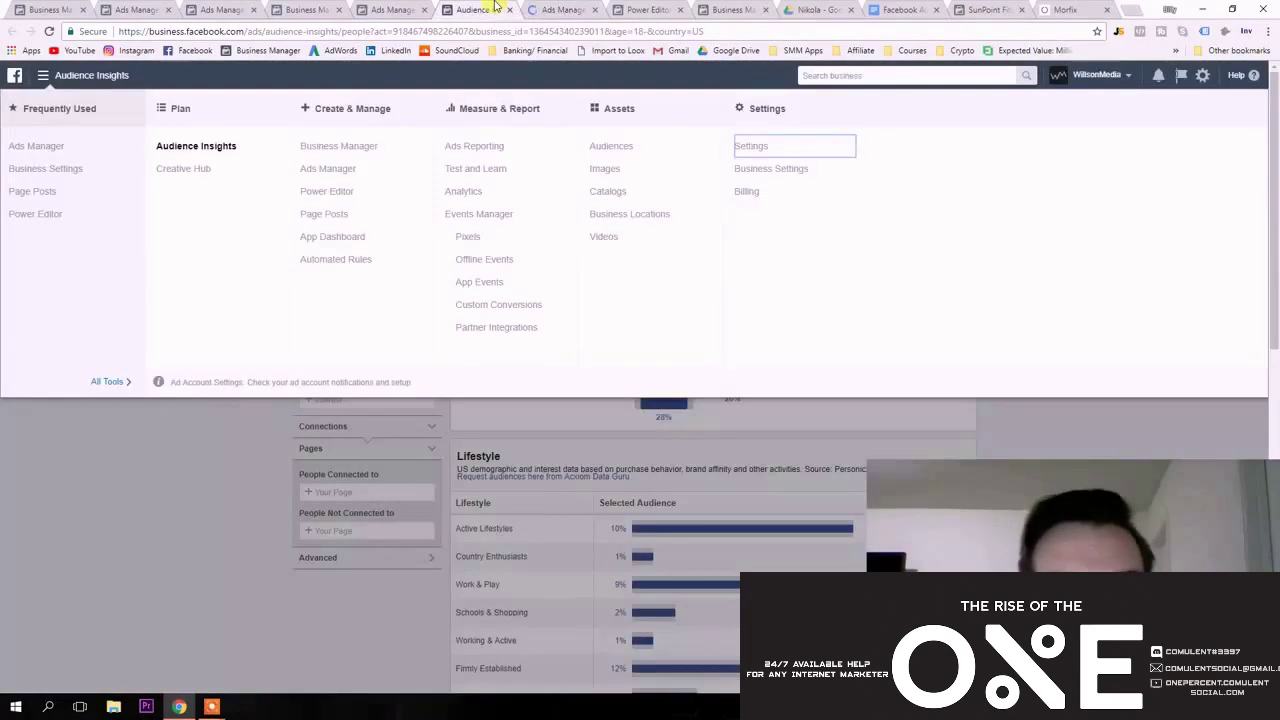
pyautogui.click(537, 7)
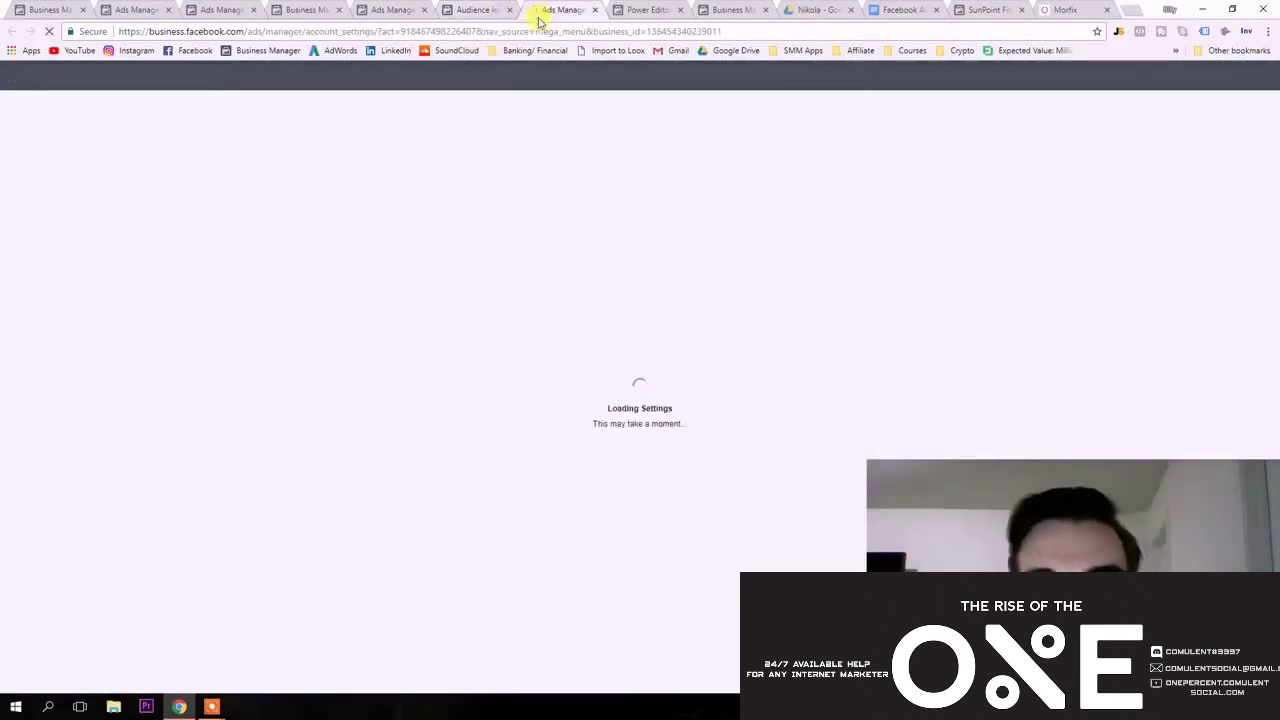
# Return to the Audience Insights tab and open Ads Manager in its place.
pyautogui.click(488, 9)
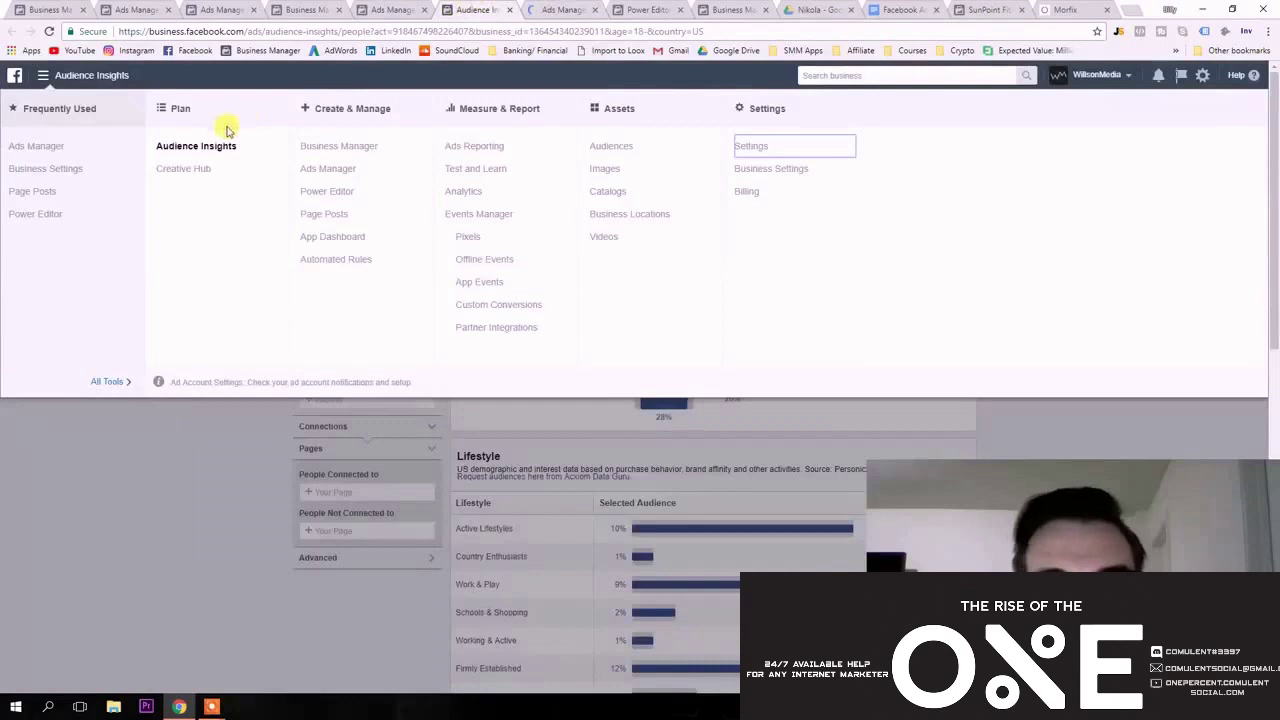
pyautogui.click(161, 502)
pyautogui.click(43, 75)
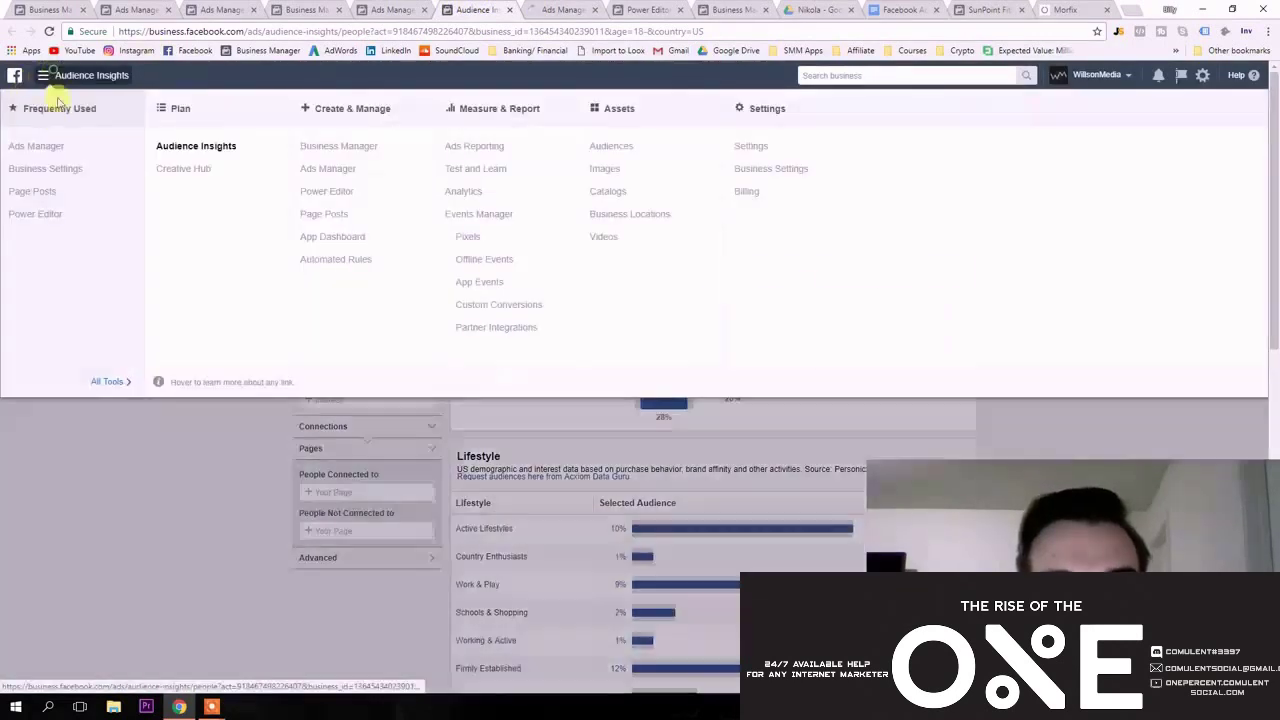
pyautogui.click(40, 138)
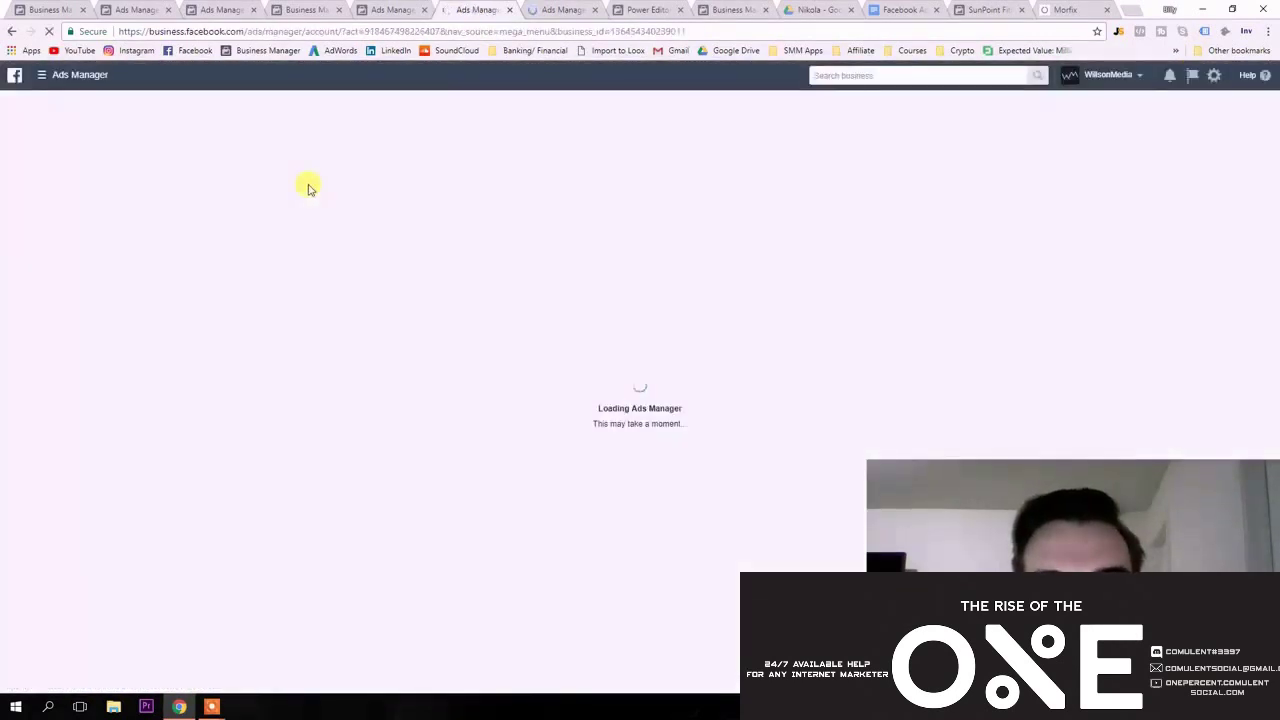
# Check the ad account settings tab, return to Ads Manager and open Power Editor to look over its campaigns.
pyautogui.click(563, 9)
pyautogui.click(485, 9)
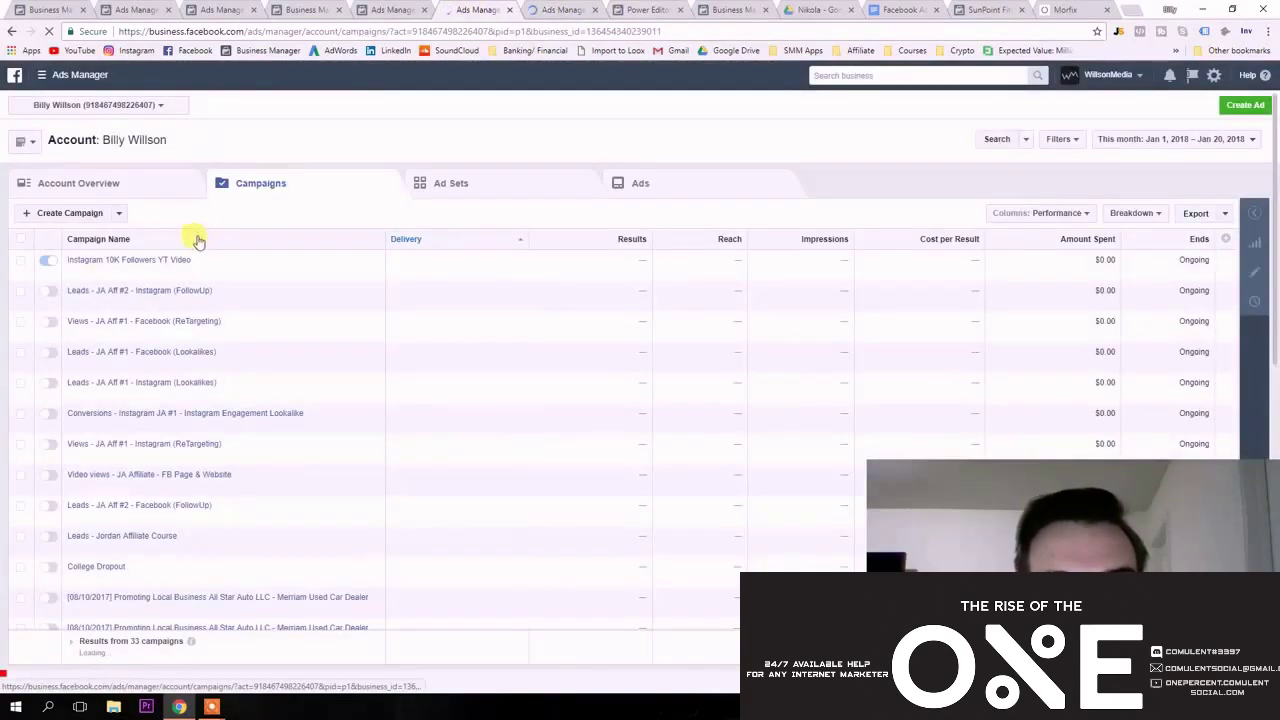
pyautogui.click(84, 80)
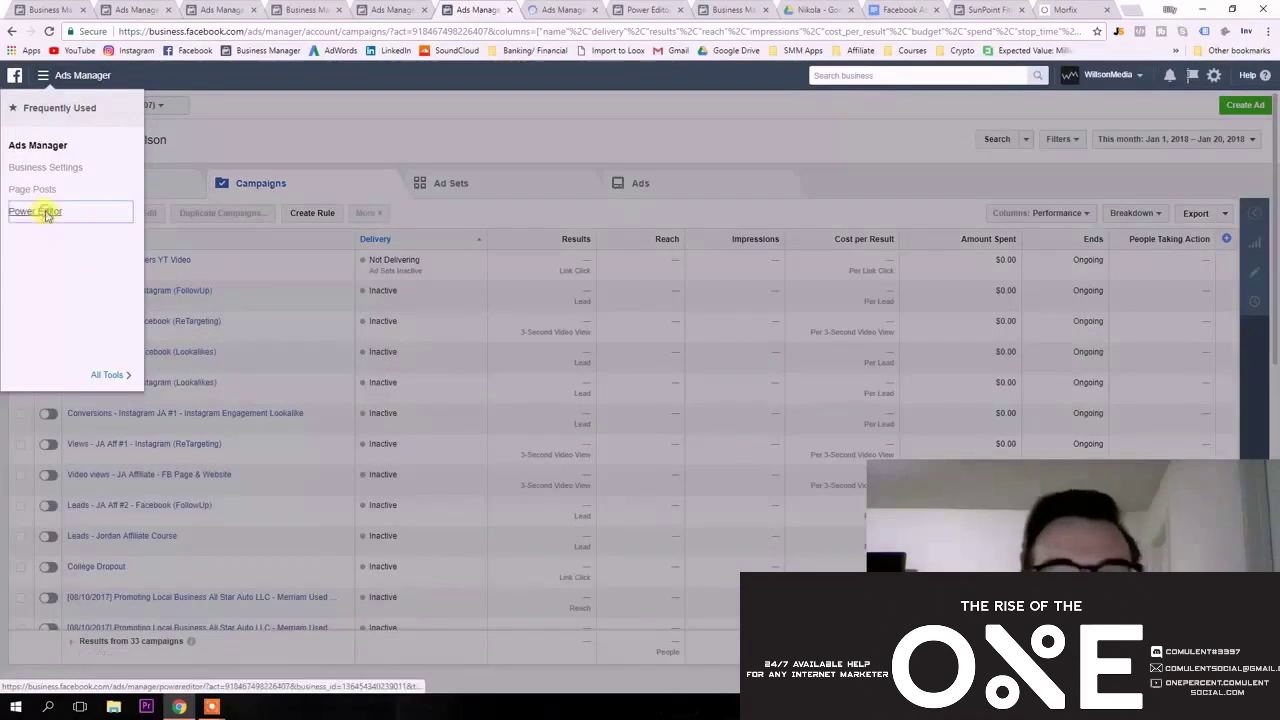
pyautogui.click(46, 210)
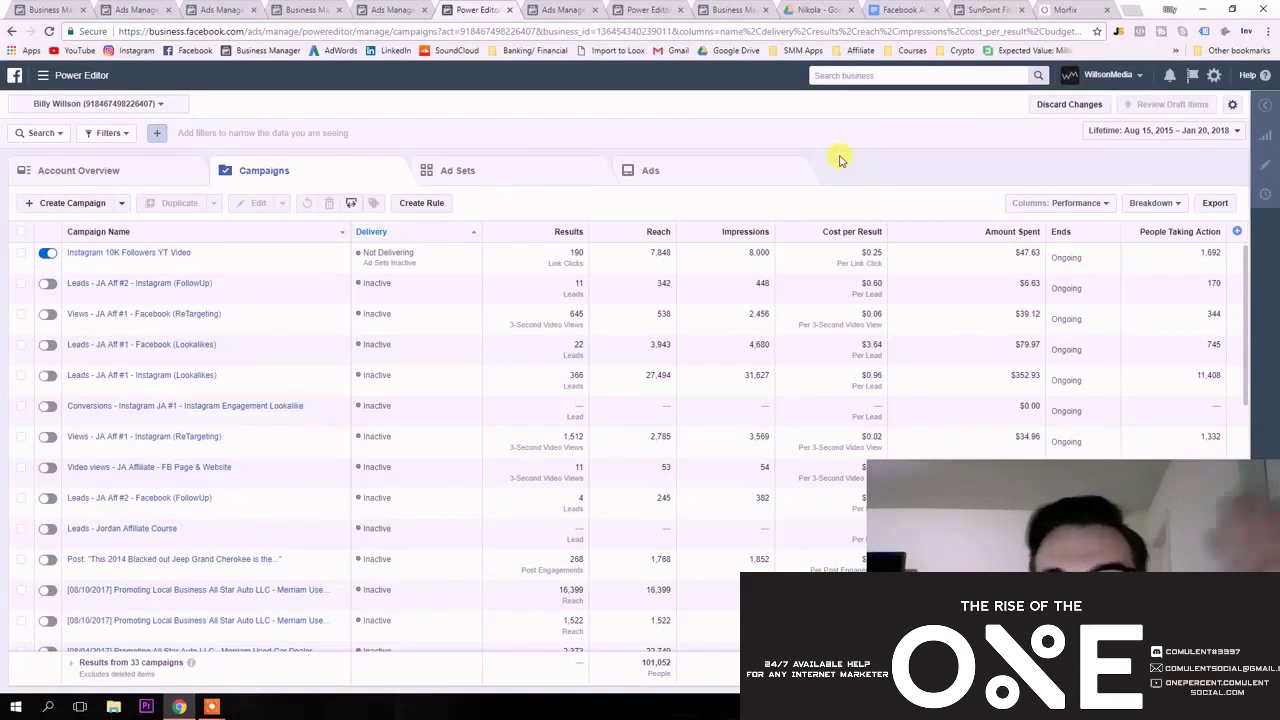
# Open Ads Manager in place of Power Editor and check the ad account settings tab.
pyautogui.click(70, 76)
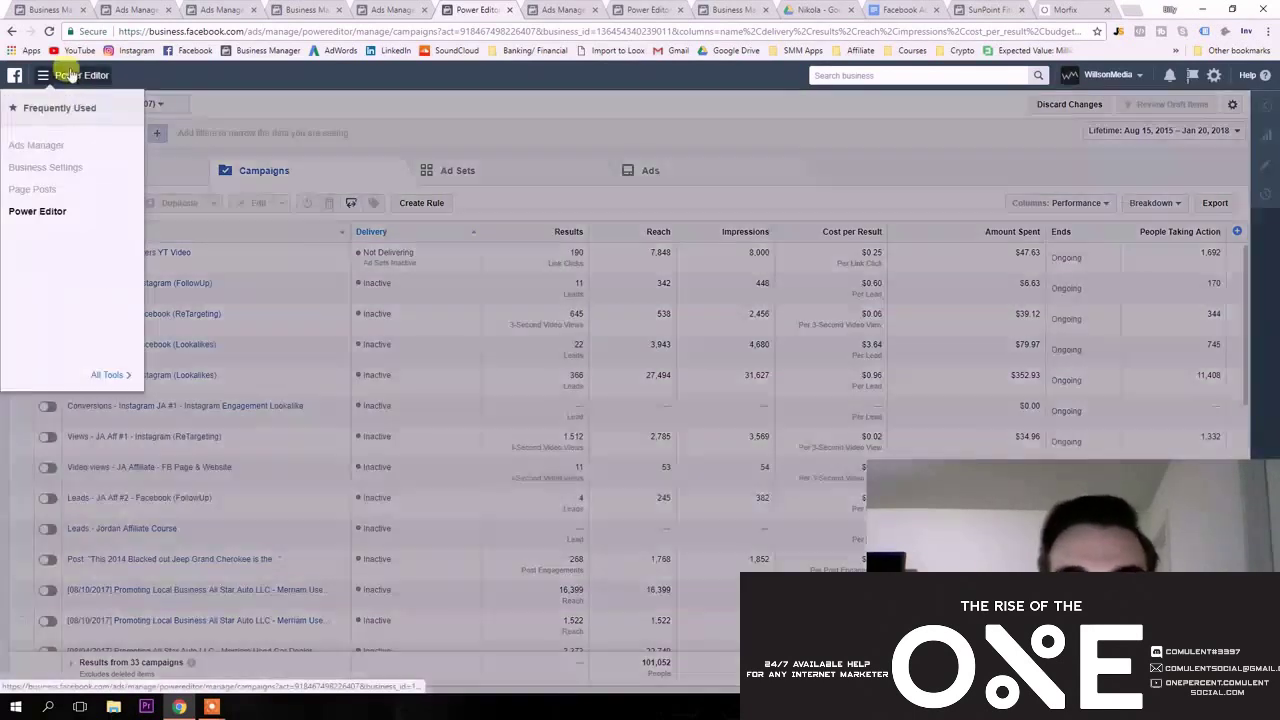
pyautogui.click(62, 147)
pyautogui.click(570, 10)
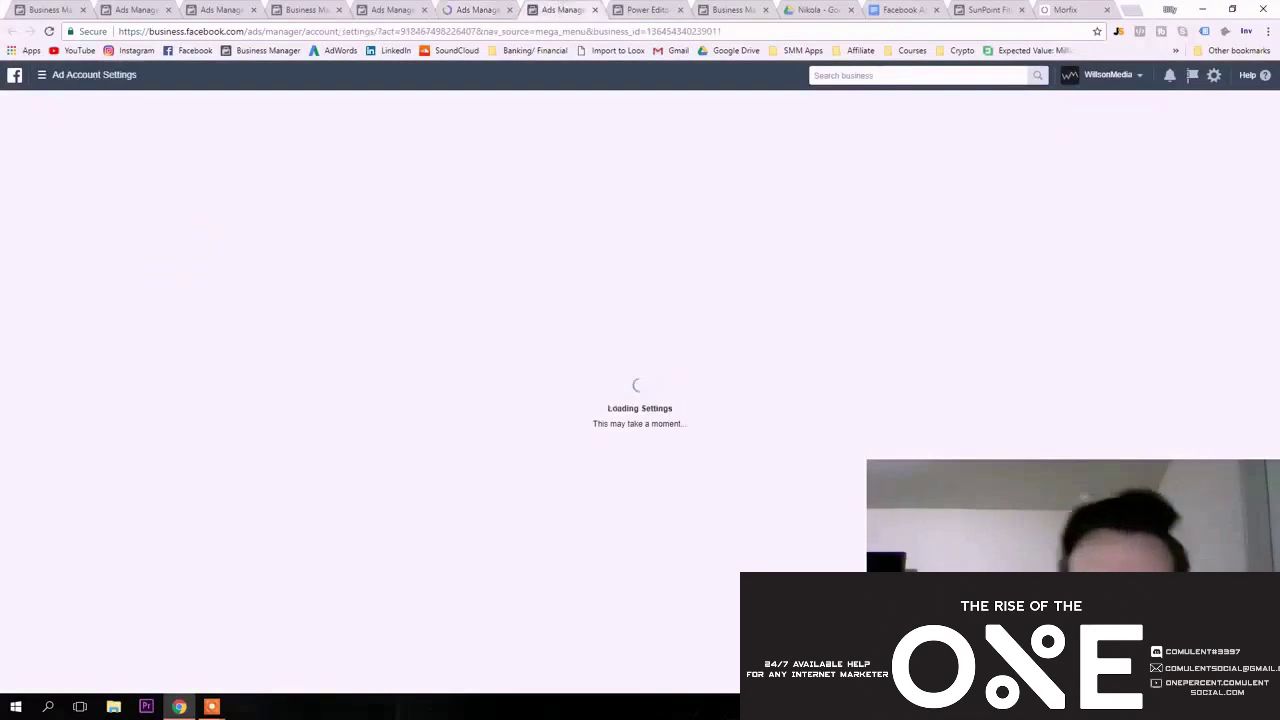
# Return to the Ads Manager campaigns and look through the list of available ad accounts without switching accounts.
pyautogui.click(490, 8)
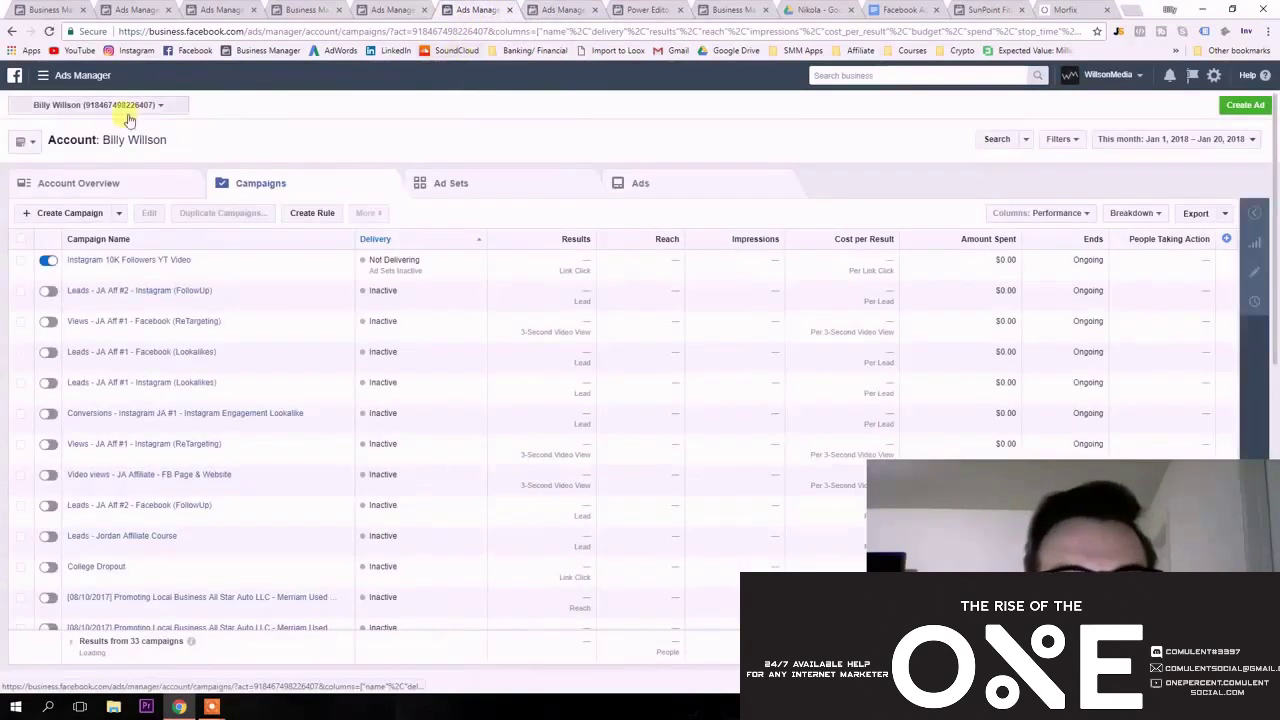
pyautogui.click(145, 105)
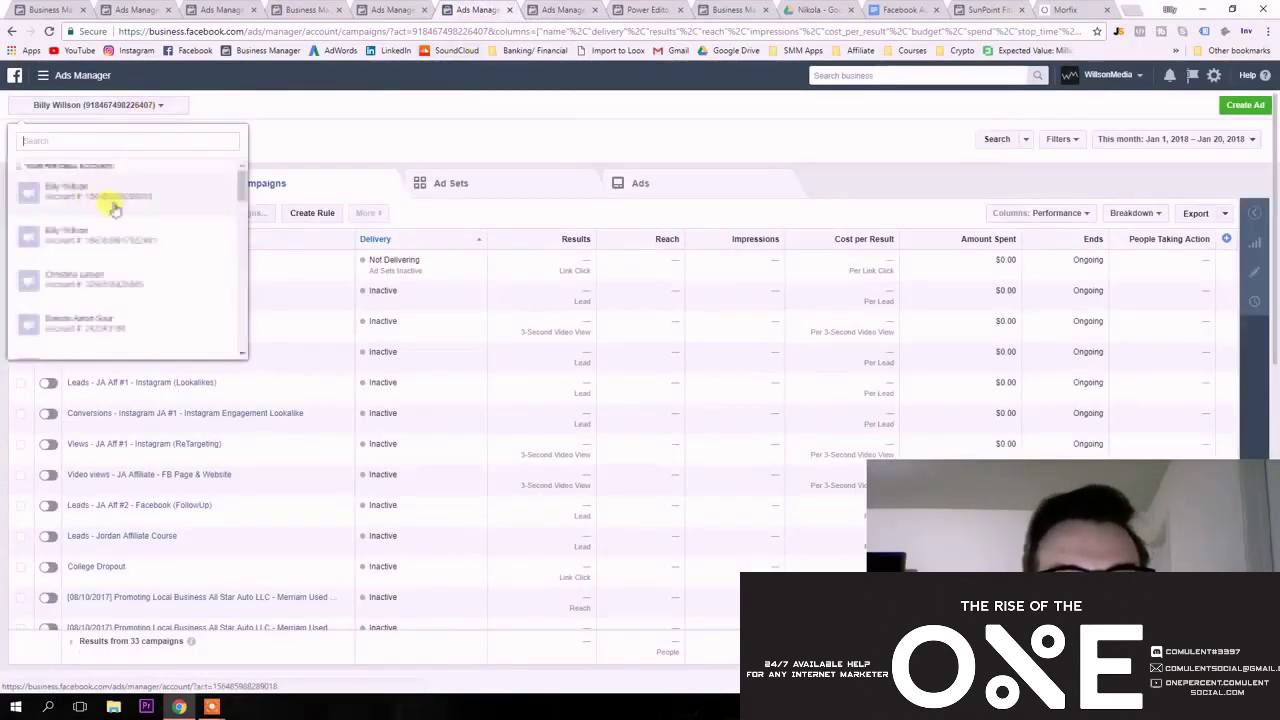
pyautogui.click(153, 110)
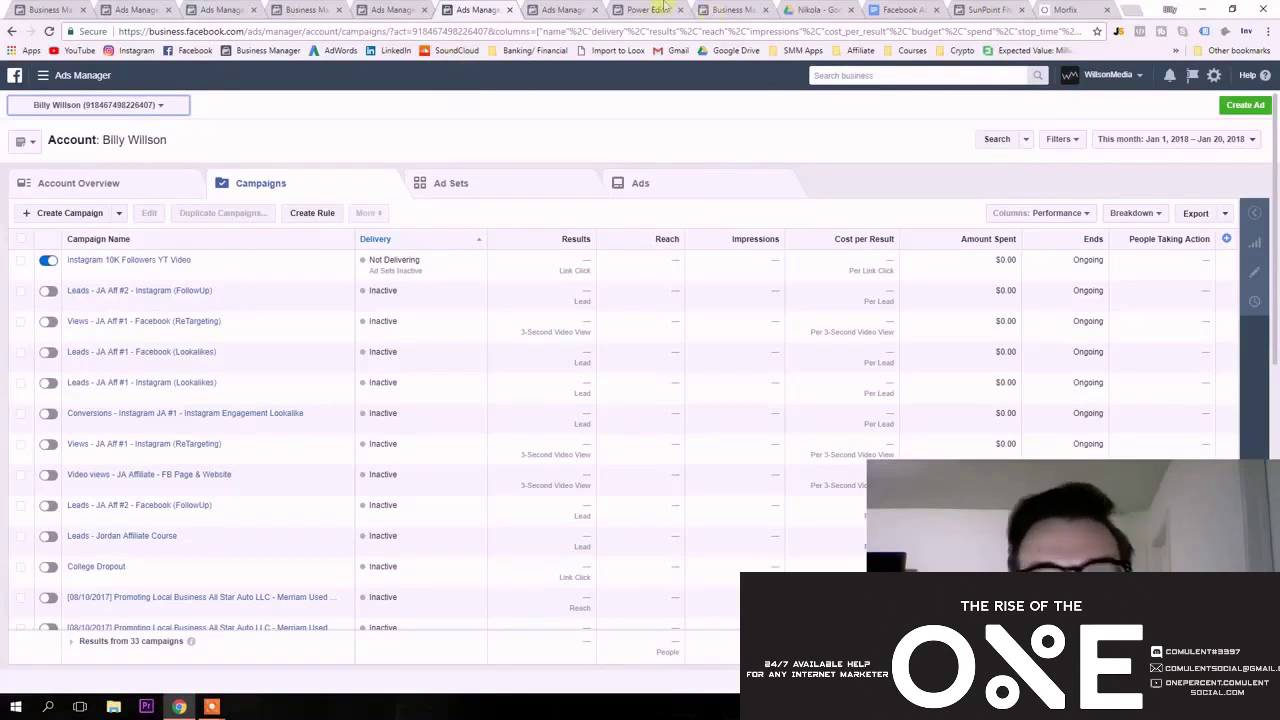
# Recheck the ad account settings tab and return to the Ads Manager campaign list to look at the menu beside the account name.
pyautogui.click(565, 9)
pyautogui.click(485, 9)
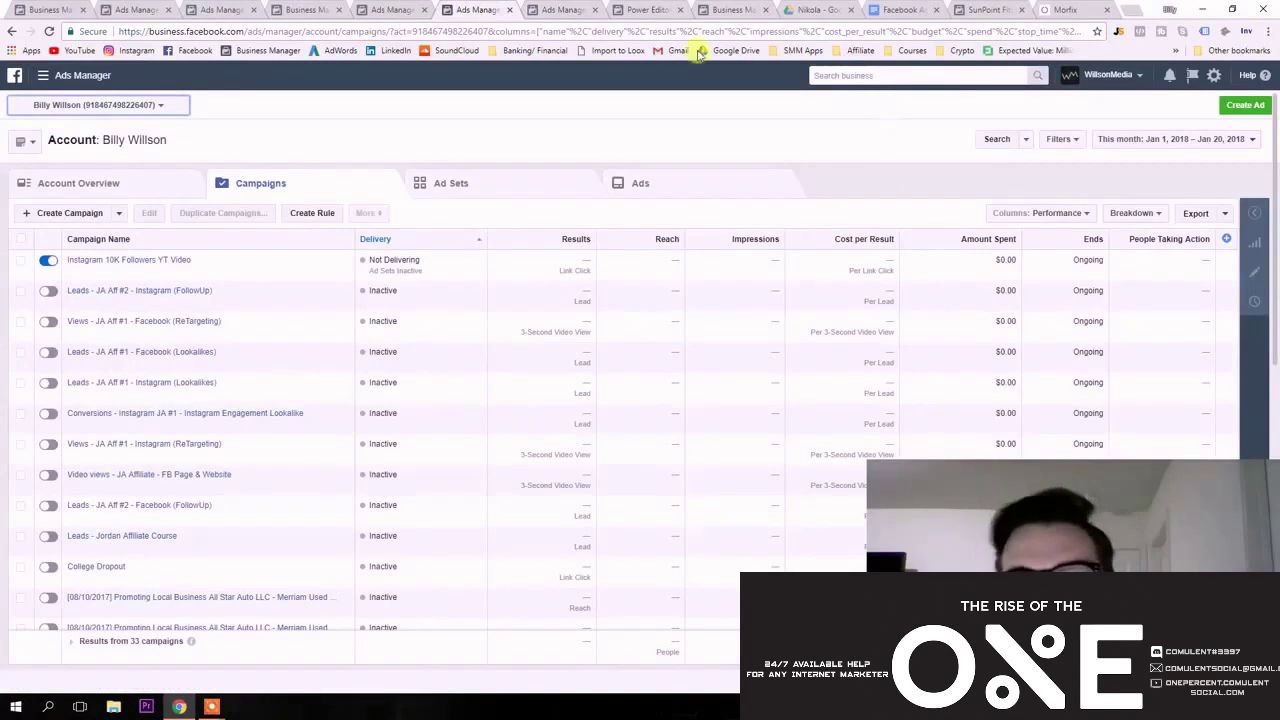
pyautogui.click(565, 9)
pyautogui.click(500, 6)
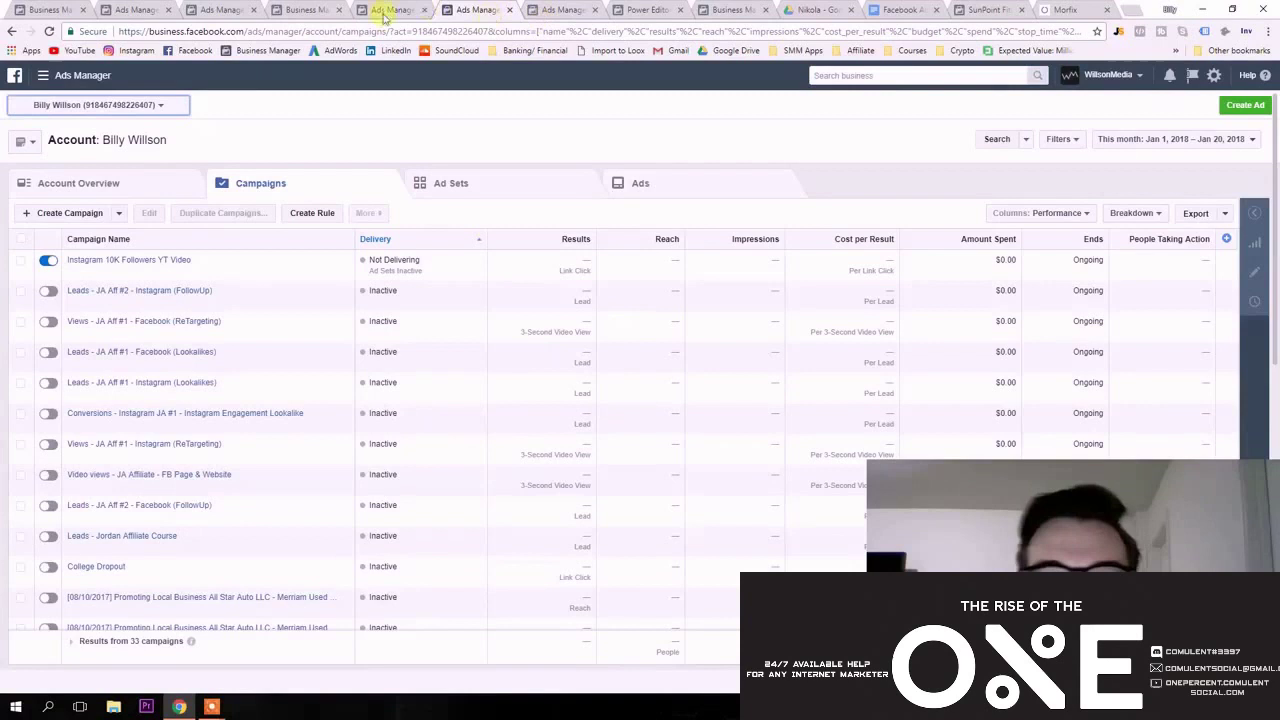
pyautogui.click(25, 143)
pyautogui.click(428, 123)
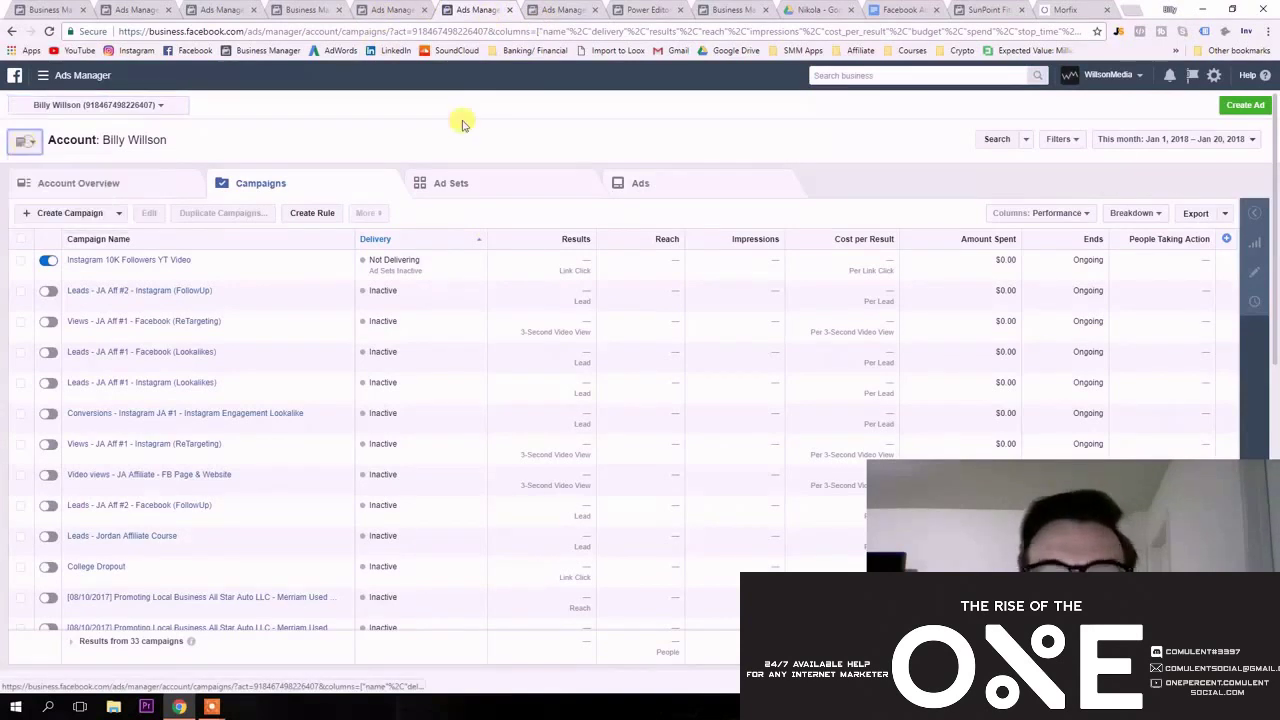